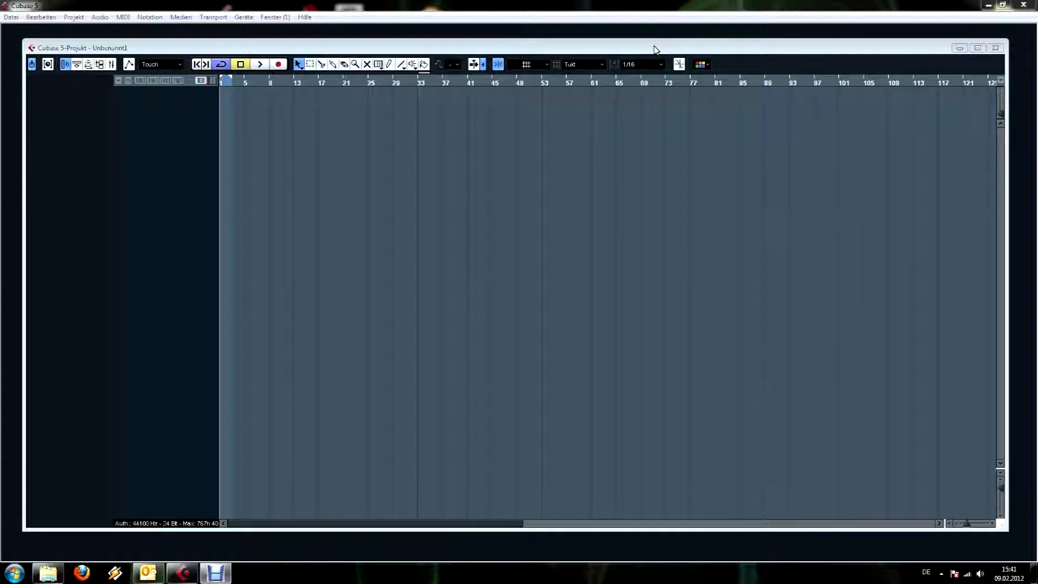
# - Show the transport panel
pyautogui.press('F2')
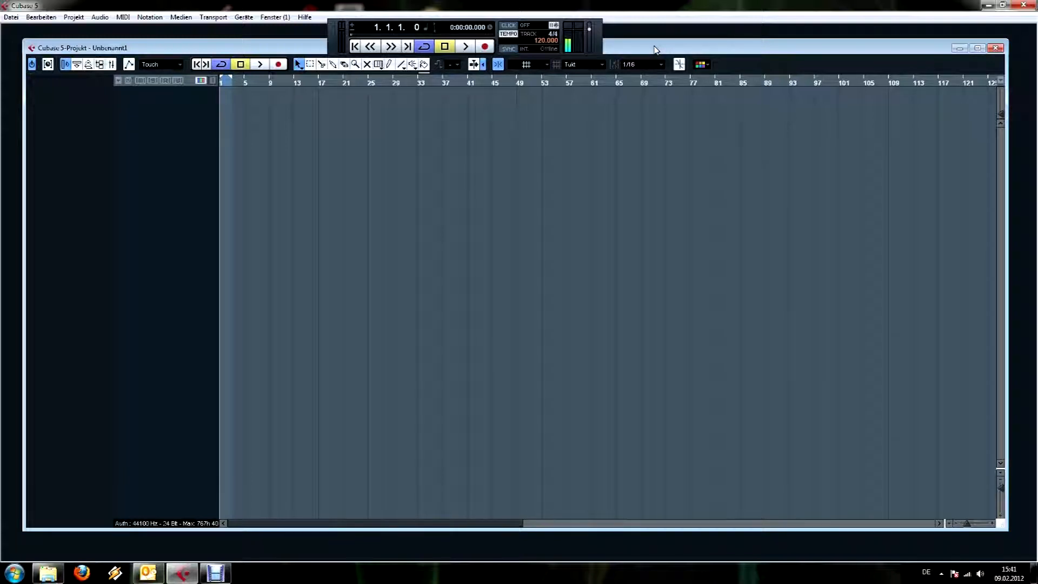
pyautogui.rightClick(172, 116)
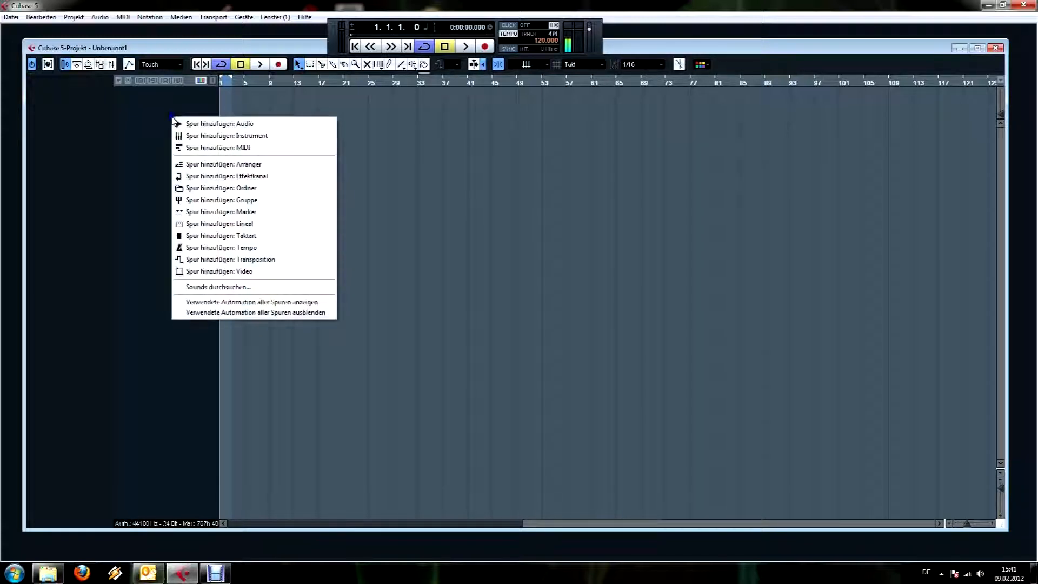
pyautogui.click(204, 136)
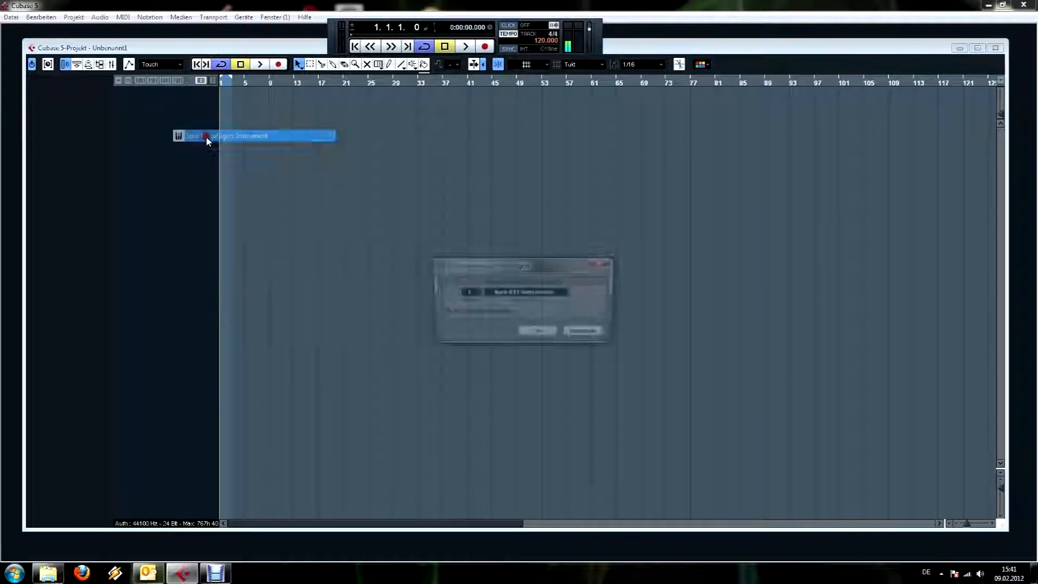
pyautogui.click(531, 294)
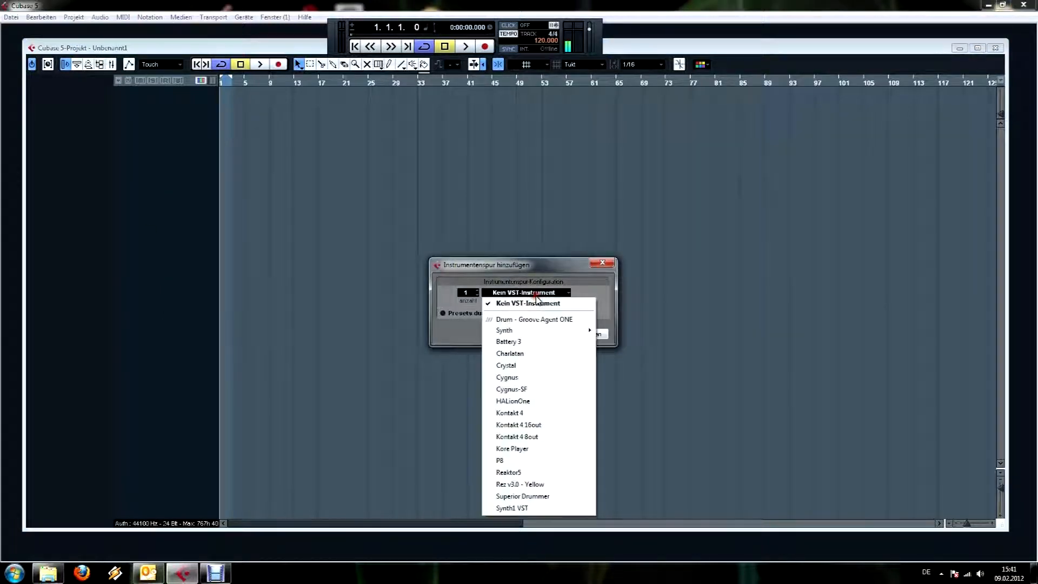
pyautogui.click(614, 300)
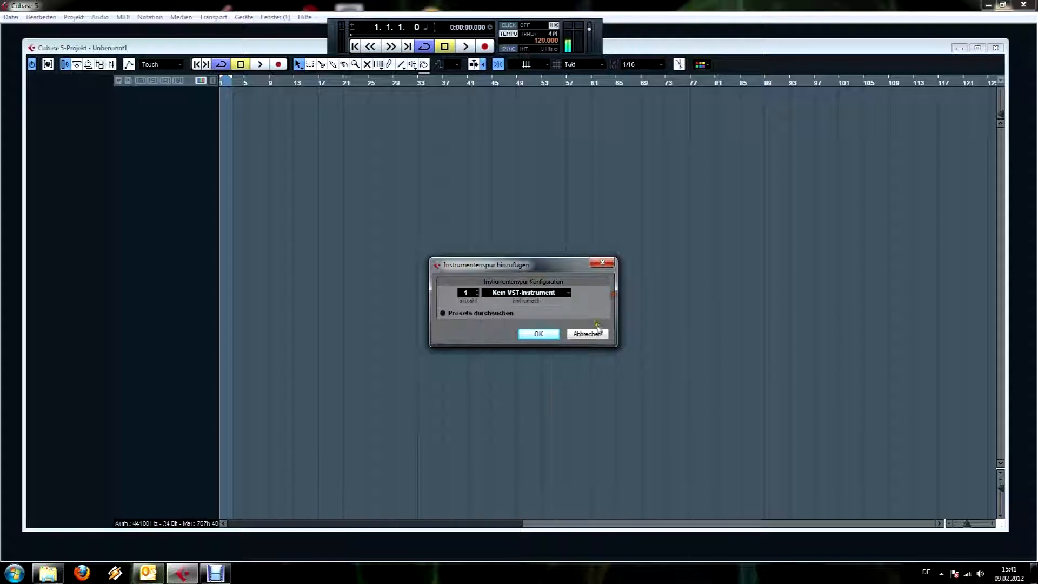
pyautogui.click(598, 335)
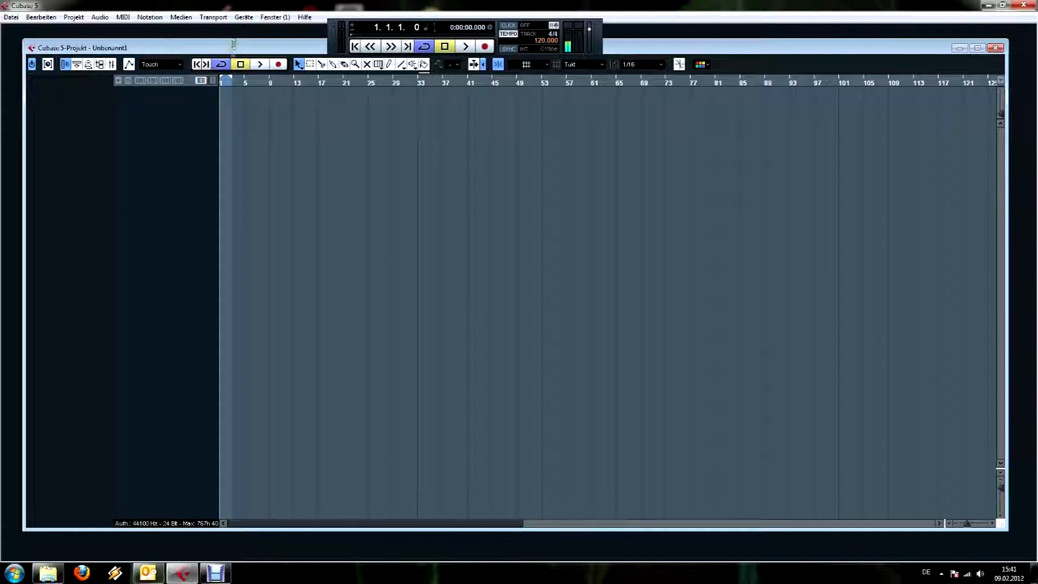
# - Load Superior Drummer into the first VST instrument slot with an assigned MIDI track, and close its editor
pyautogui.click(244, 17)
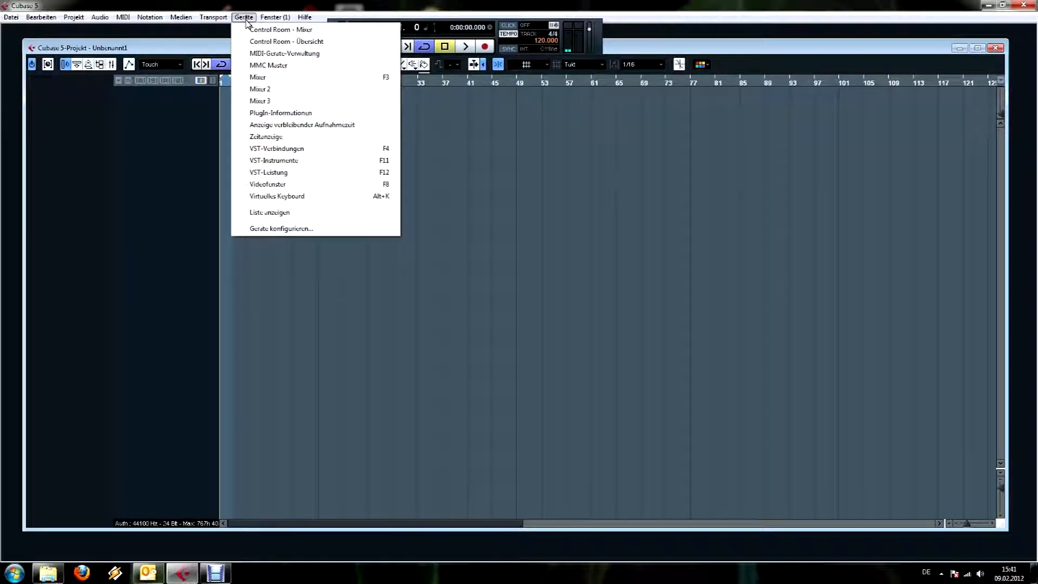
pyautogui.click(279, 161)
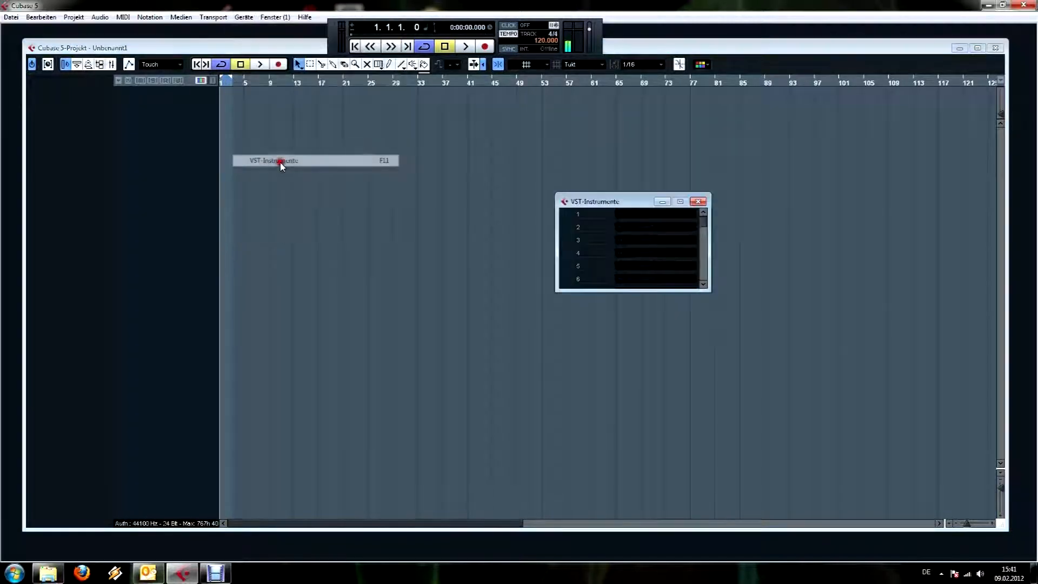
pyautogui.click(636, 220)
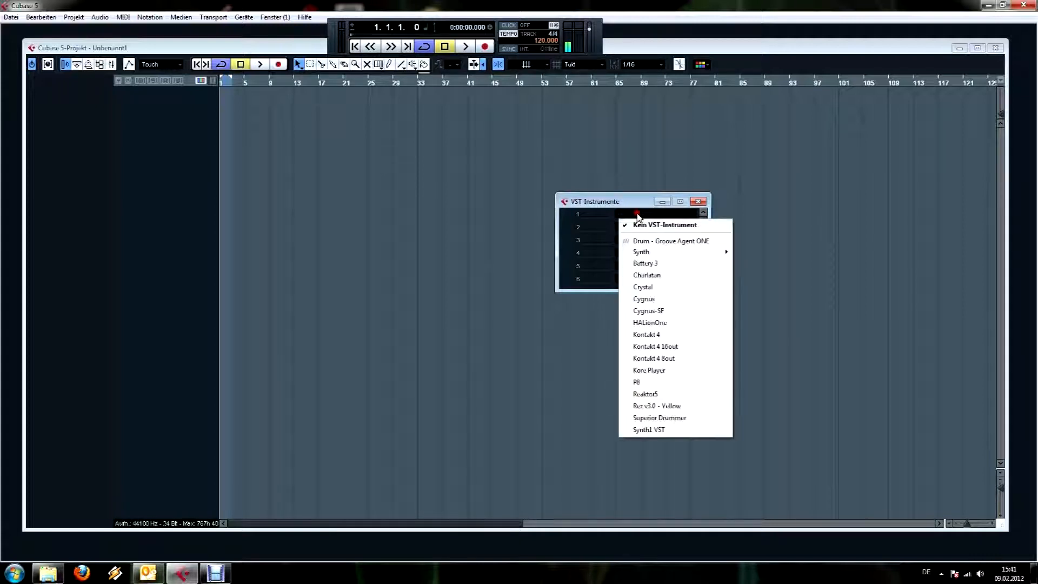
pyautogui.click(671, 418)
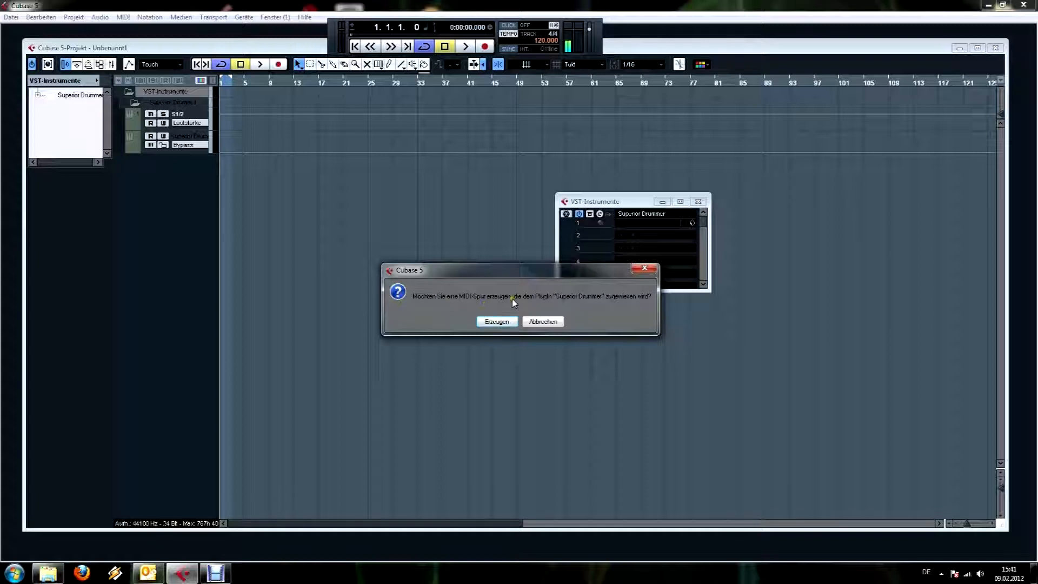
pyautogui.click(496, 321)
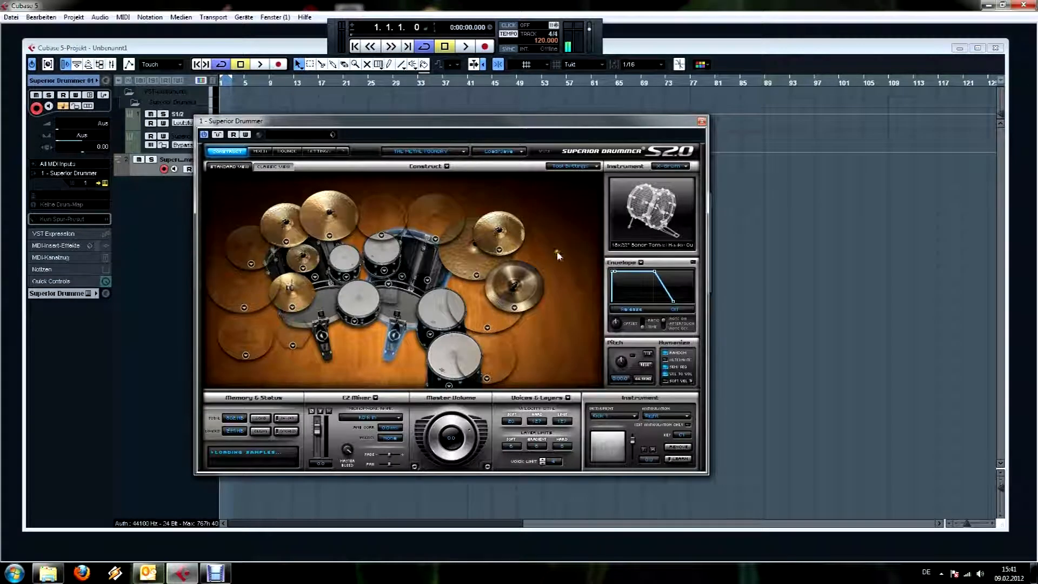
pyautogui.click(702, 121)
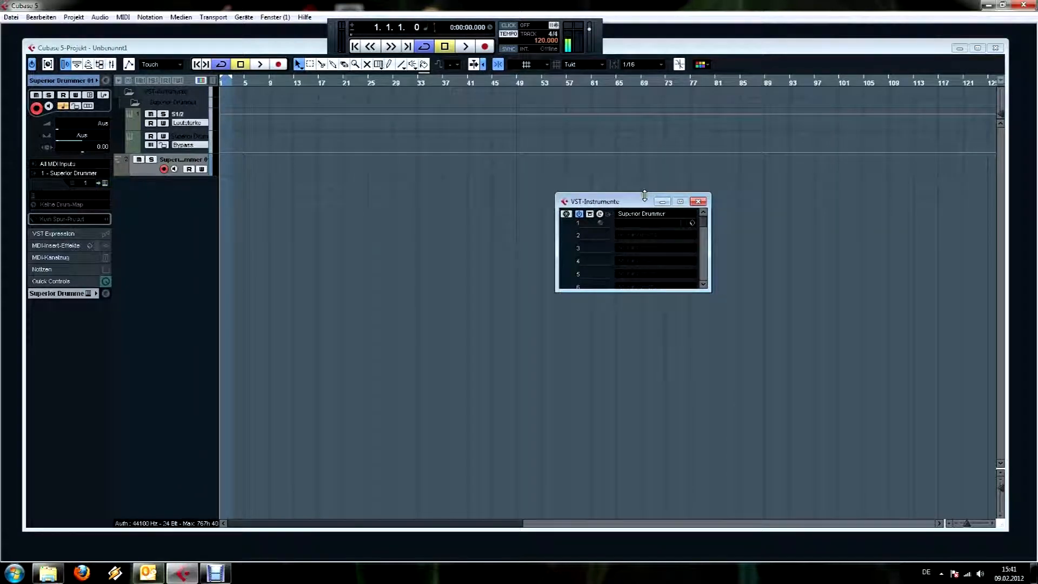
# - Activate Superior Drummer's additional stereo outputs S3/4 and S5/6, and close the VST instrument rack
pyautogui.click(611, 215)
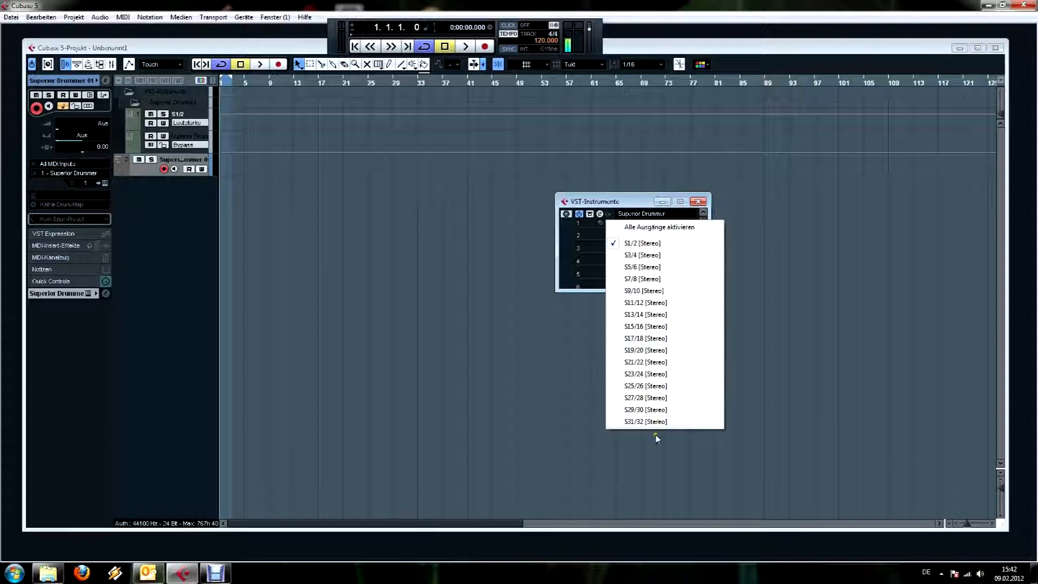
pyautogui.click(645, 255)
pyautogui.click(609, 217)
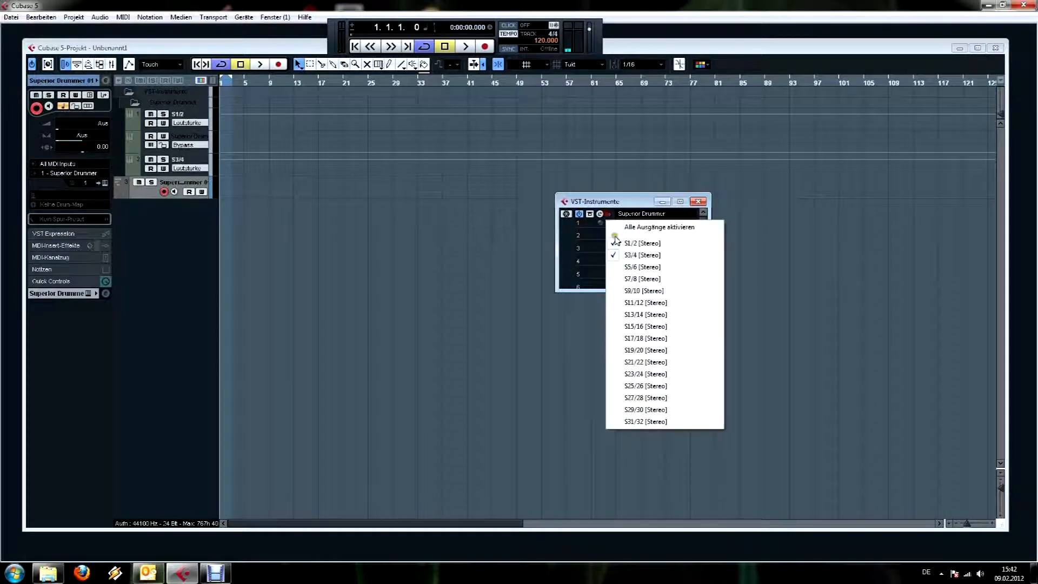
pyautogui.click(634, 269)
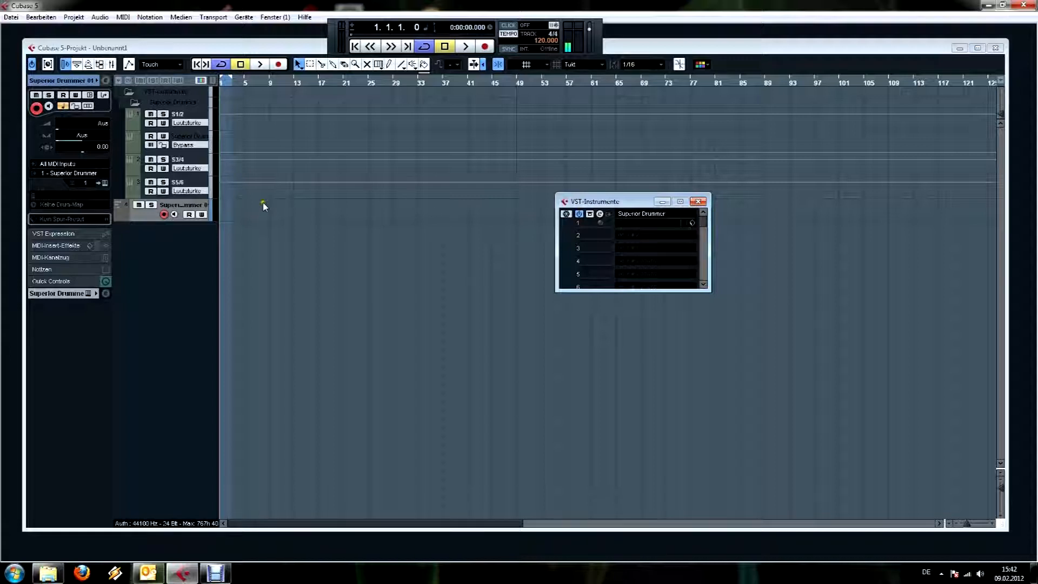
pyautogui.click(697, 203)
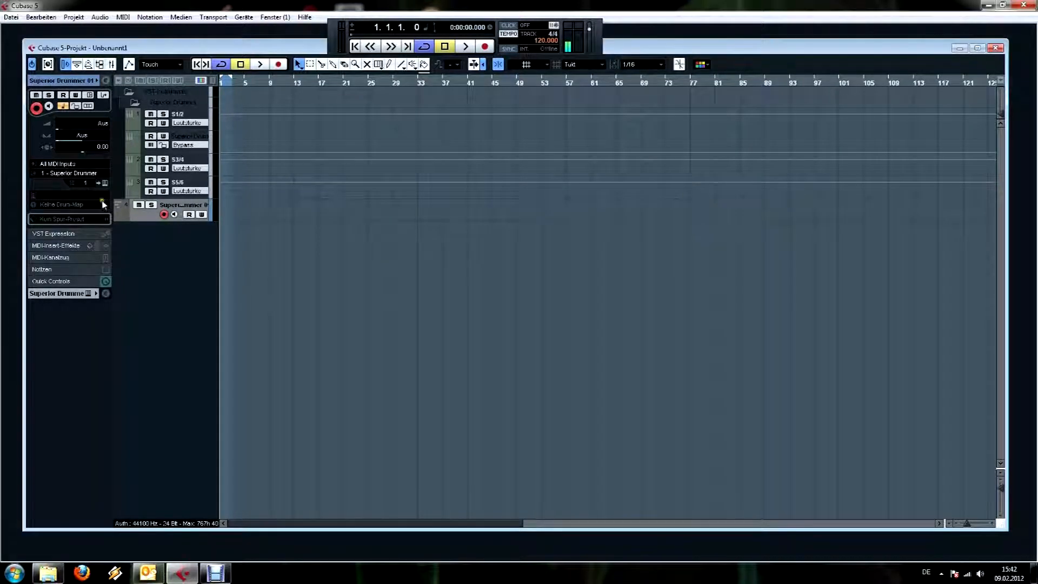
# - Move the Superior Drummer automation track above S1/2, collapse the VST instruments folder and select the Superior Drummer MIDI track
pyautogui.moveTo(133, 143); pyautogui.dragTo(137, 124)
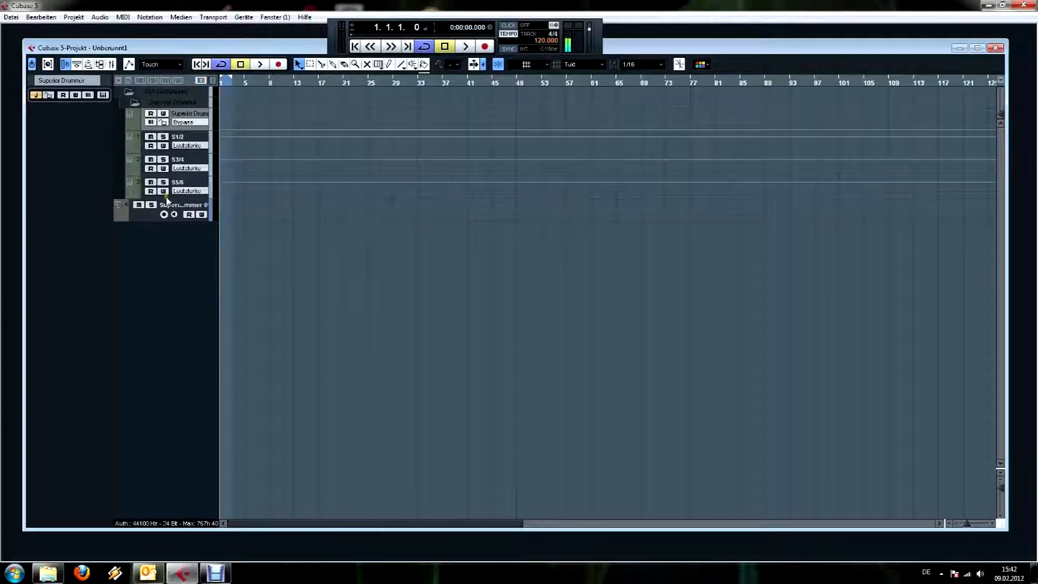
pyautogui.click(128, 93)
pyautogui.click(141, 113)
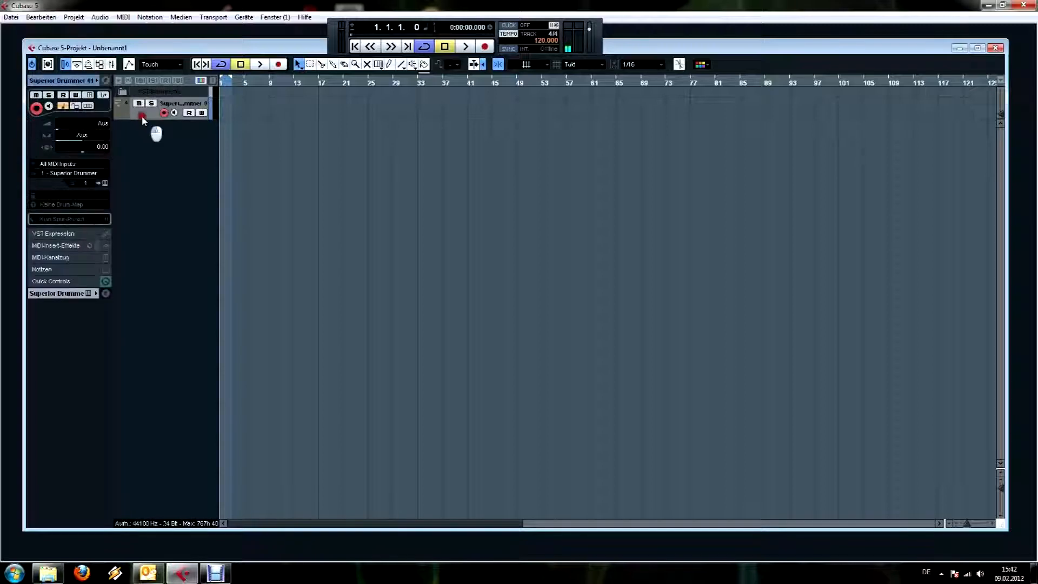
# - Open the Superior Drummer editor from the MIDI track and switch its sound library to N.Y. - AVATAR
pyautogui.click(88, 97)
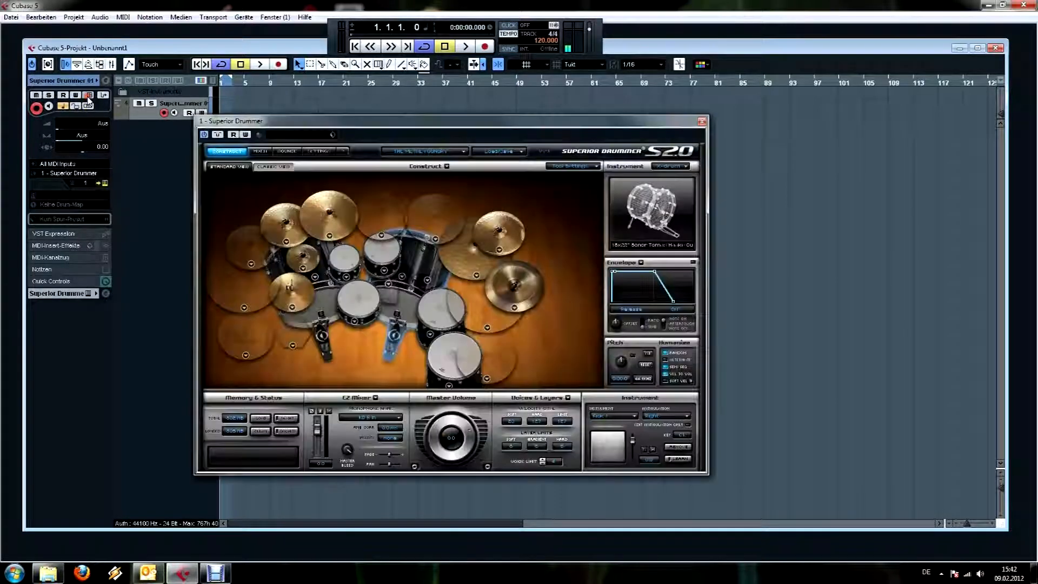
pyautogui.moveTo(405, 117); pyautogui.dragTo(586, 128)
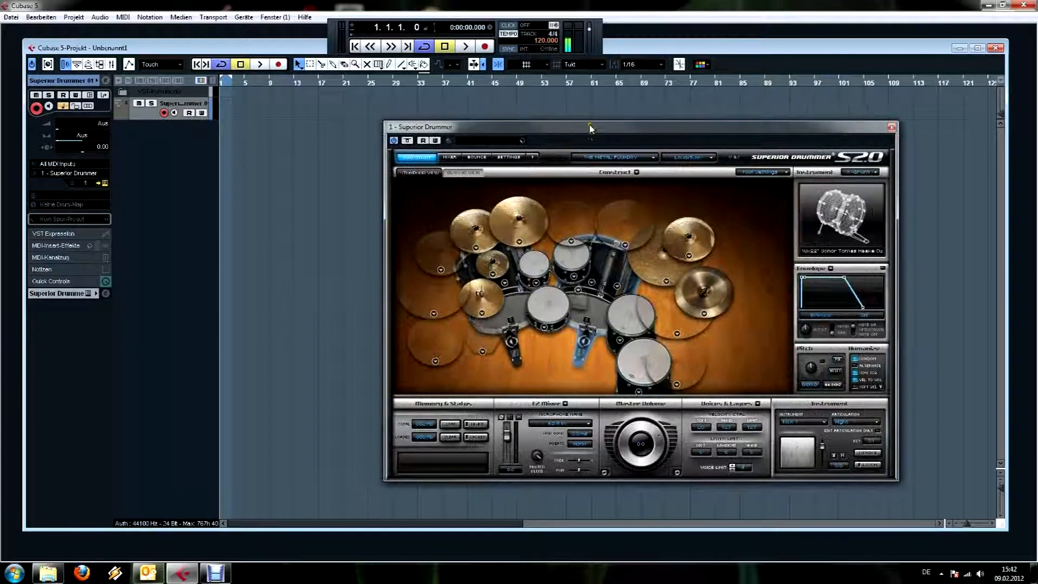
pyautogui.click(649, 157)
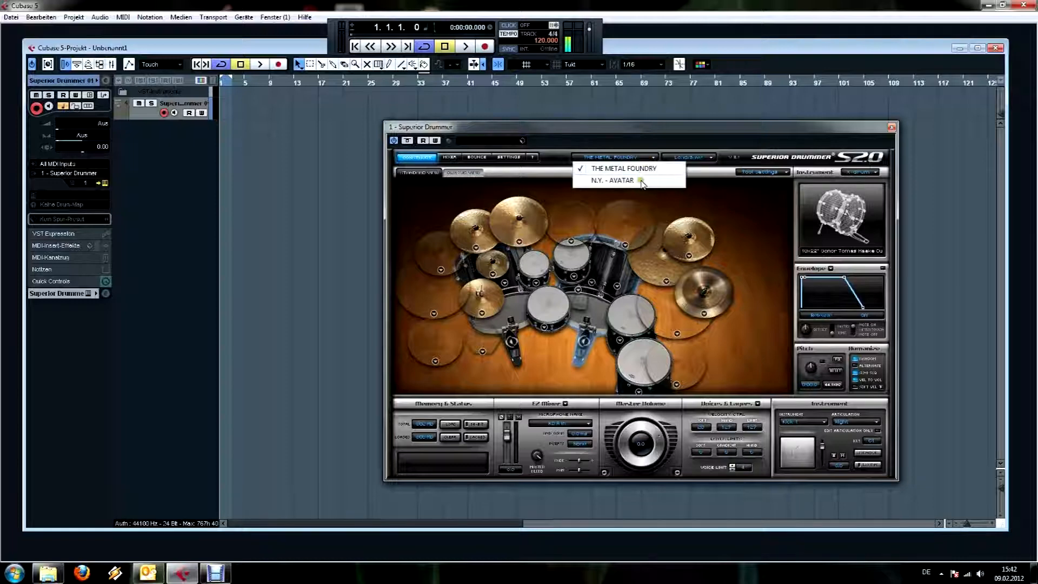
pyautogui.click(638, 180)
# - Load the combined user preset show_and_tell with all instrument and mixer settings
pyautogui.click(710, 162)
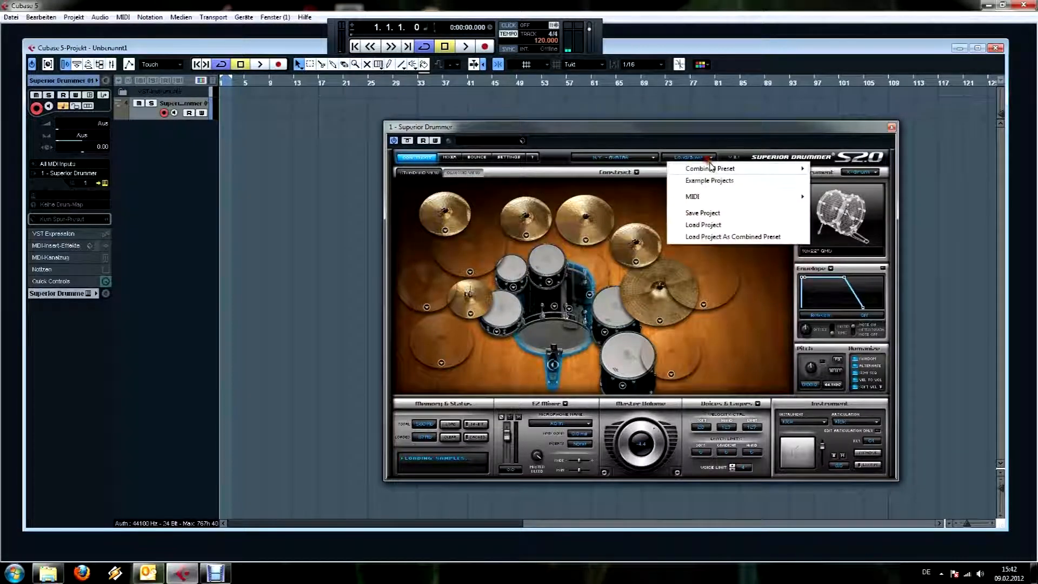
pyautogui.moveTo(713, 169)
pyautogui.moveTo(862, 185)
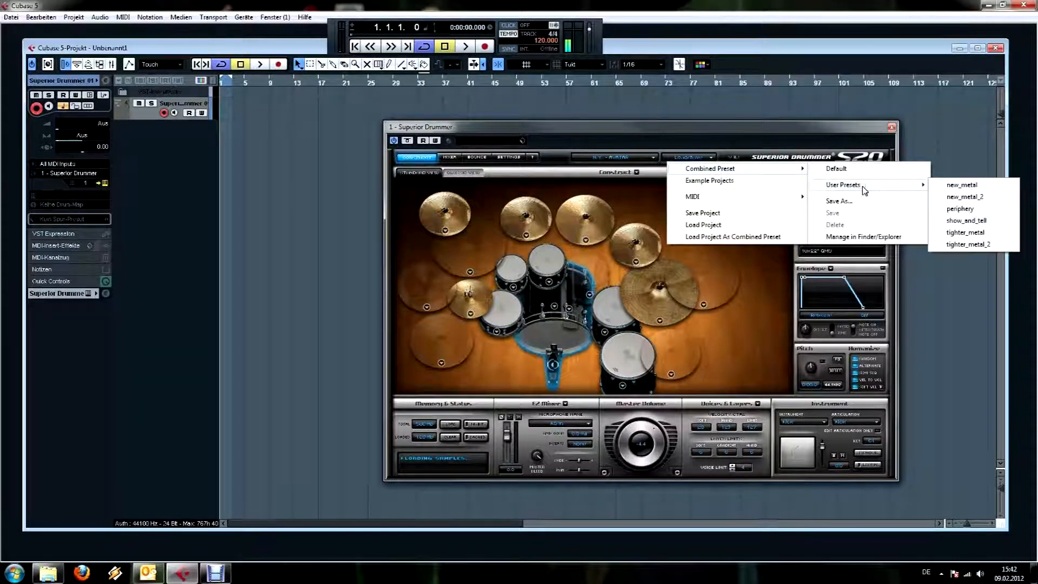
pyautogui.click(985, 222)
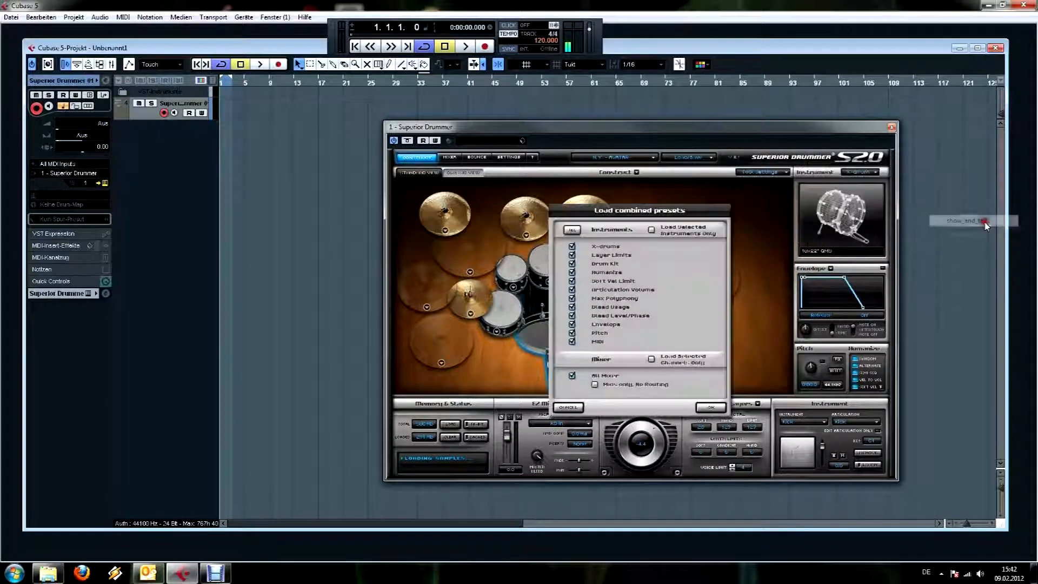
pyautogui.click(706, 407)
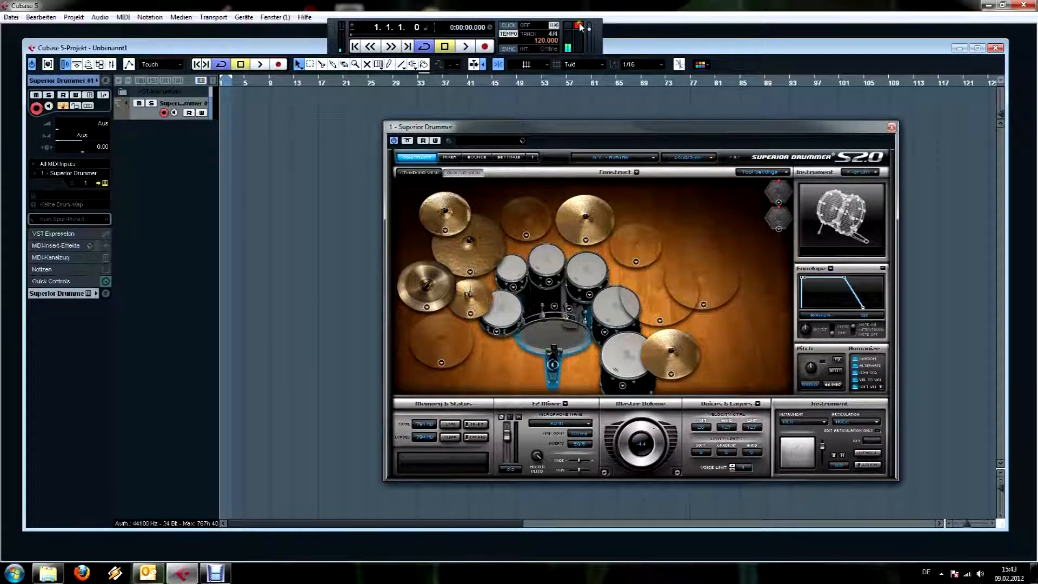
# - Reset the transport's clipping indicator and lower Superior Drummer's master volume
pyautogui.click(578, 27)
pyautogui.doubleClick(638, 444)
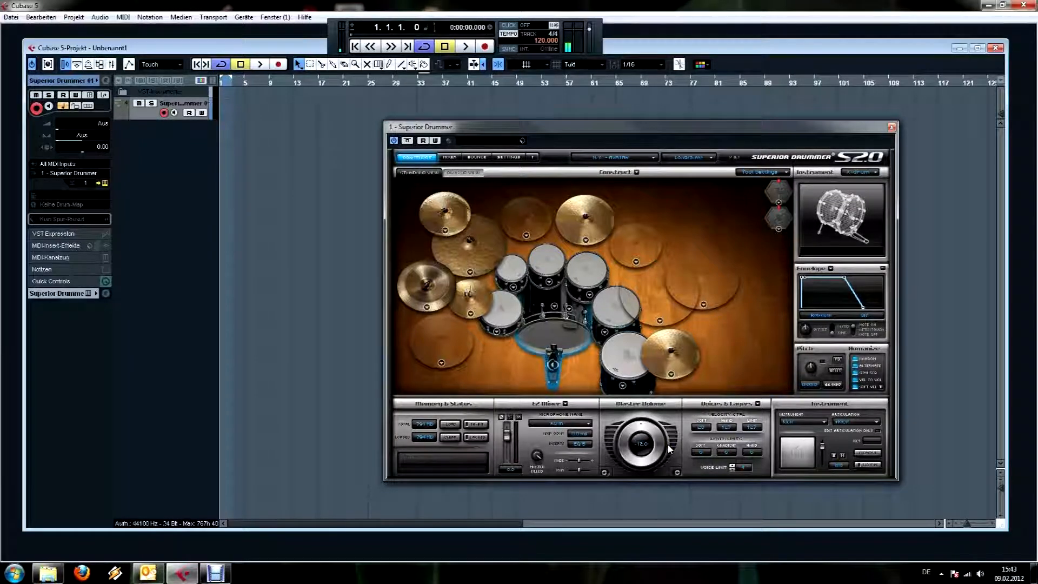
# - Examine the preset's drum kit, including the two X-drums, the snare and the instrument choices for the rear-left cymbal
pyautogui.click(523, 308)
pyautogui.click(779, 193)
pyautogui.click(778, 218)
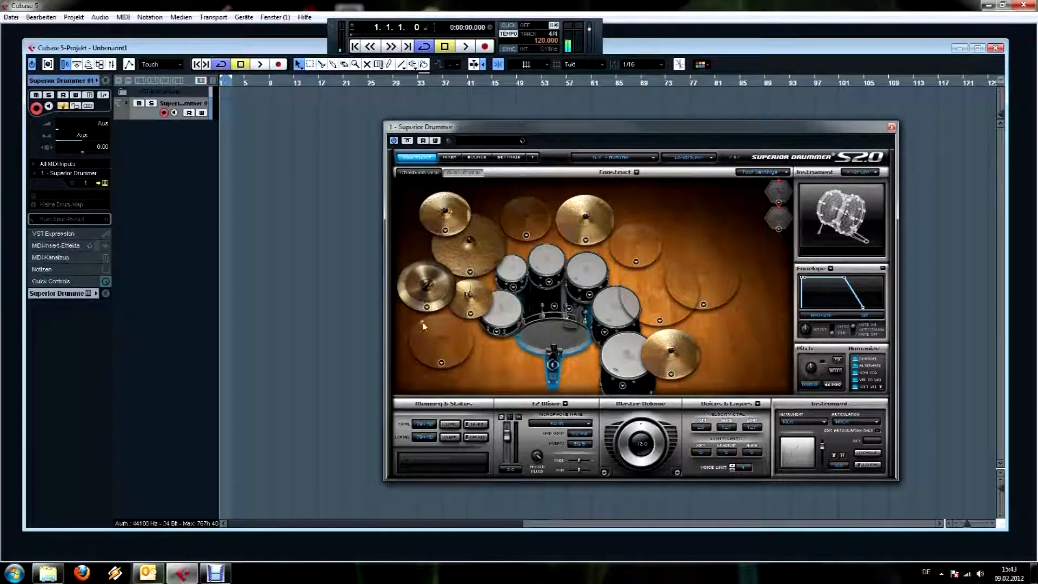
pyautogui.click(450, 157)
pyautogui.click(497, 332)
pyautogui.click(504, 309)
pyautogui.click(446, 223)
pyautogui.click(446, 231)
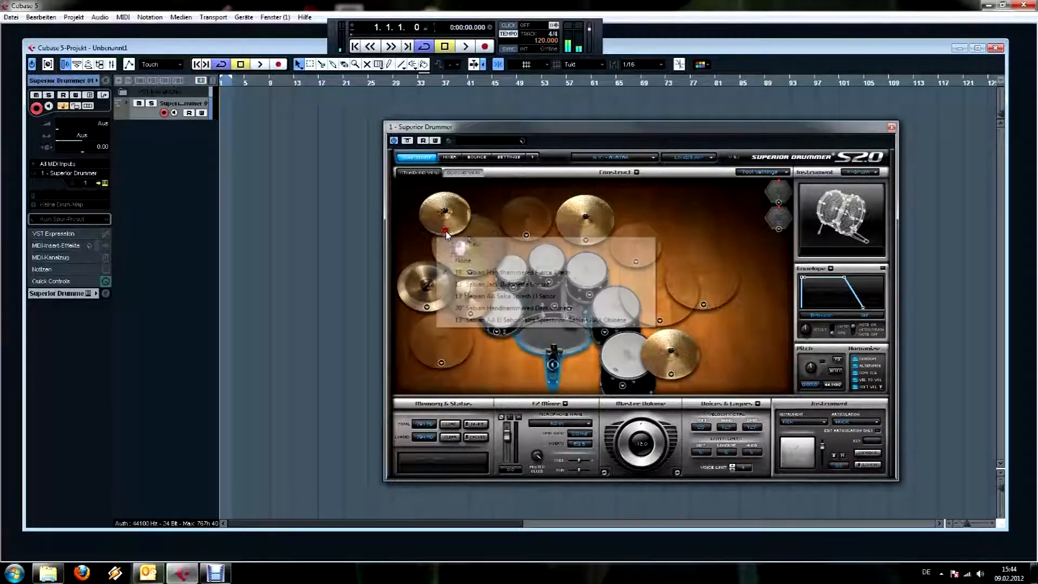
# - Audition the kit's cymbals, floor tom and snare one by one in the drum kit view
pyautogui.click(606, 212)
pyautogui.click(636, 351)
pyautogui.click(438, 288)
pyautogui.click(476, 251)
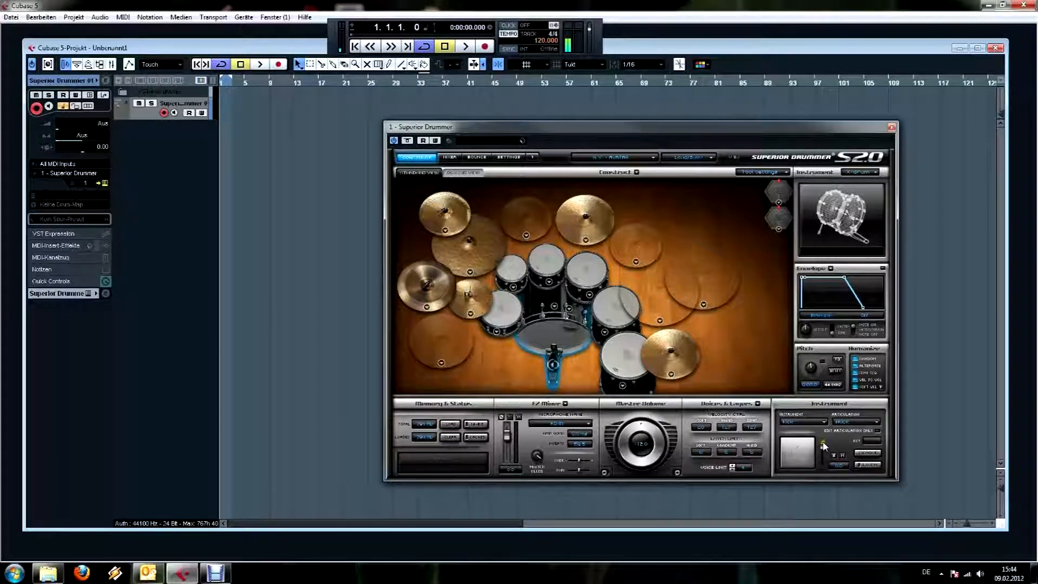
pyautogui.click(649, 357)
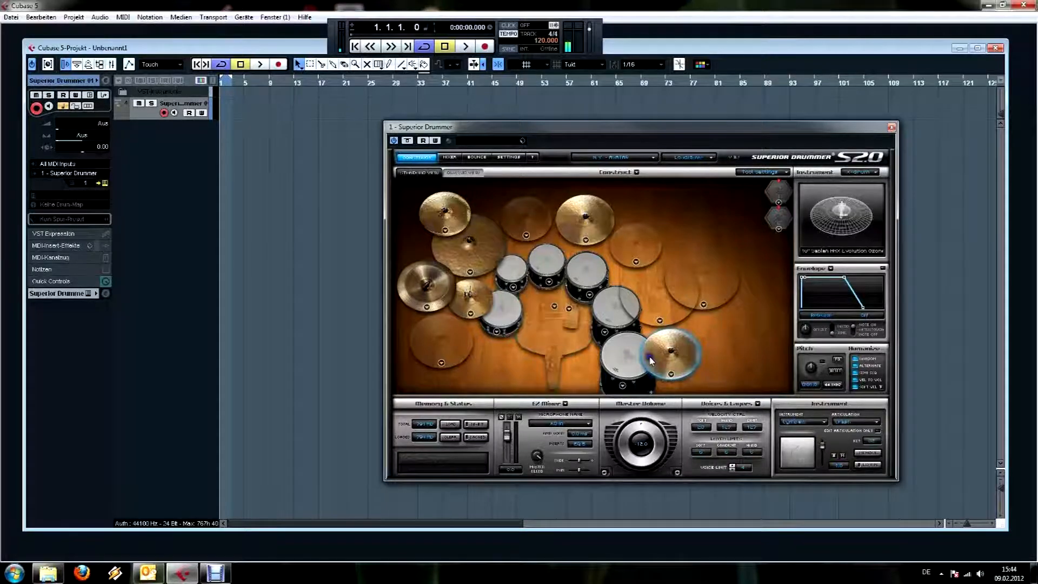
pyautogui.click(590, 220)
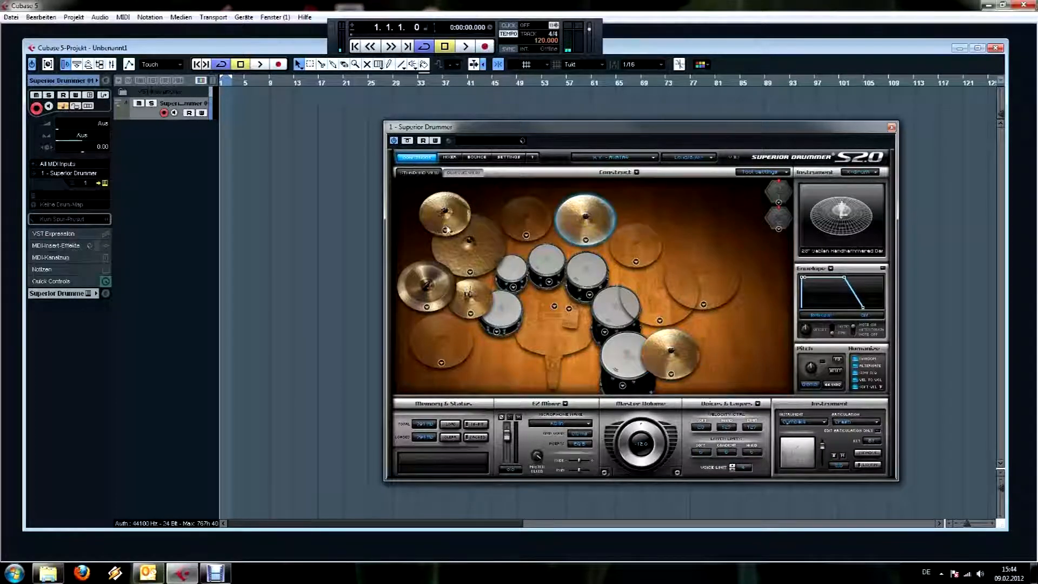
pyautogui.click(453, 229)
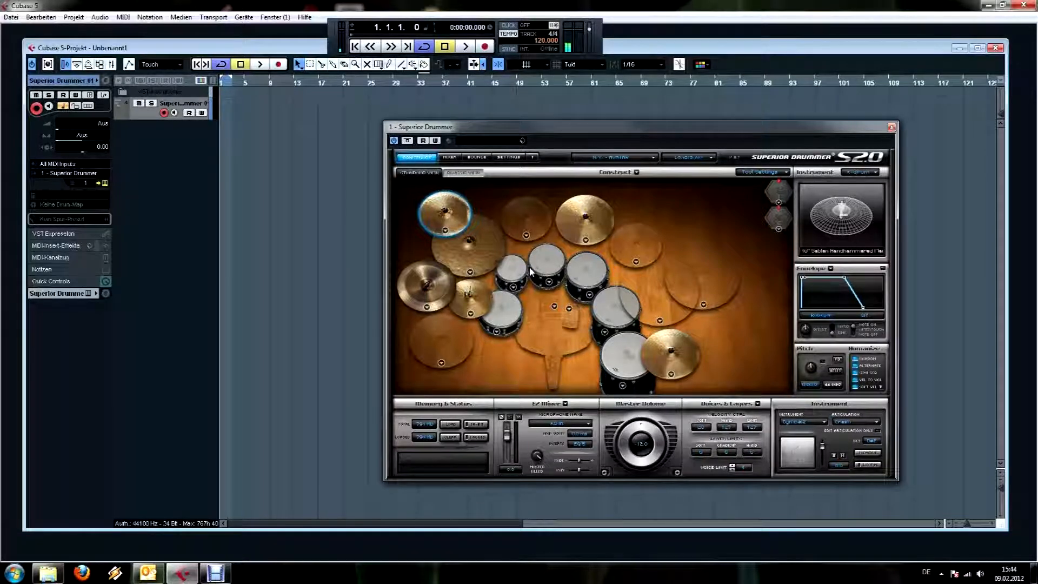
pyautogui.click(508, 316)
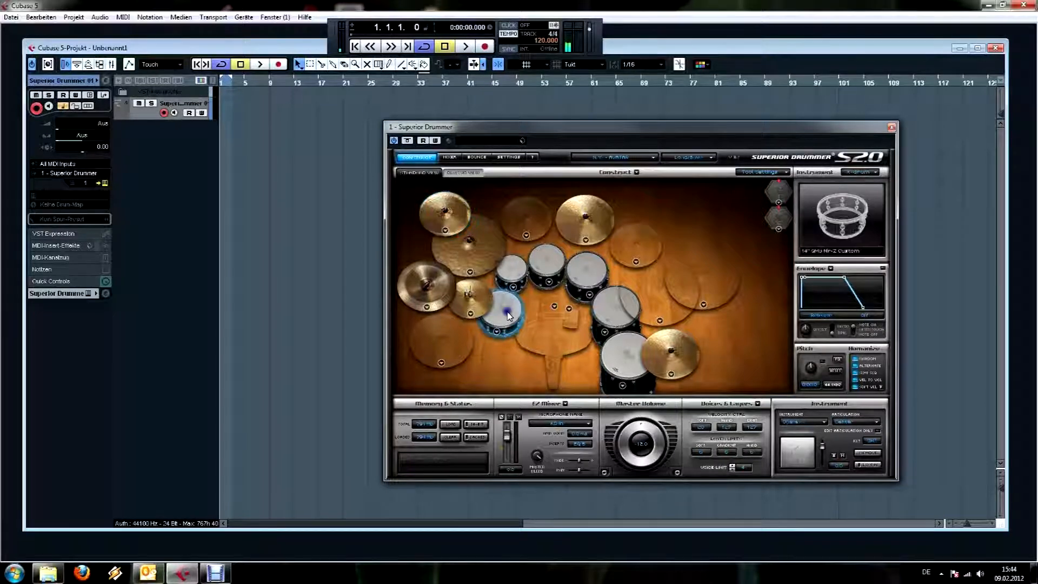
# - Review the instrument choices of both X-drums, keeping the 16x24" DW Collectors Series for X1-Kick 1
pyautogui.click(778, 203)
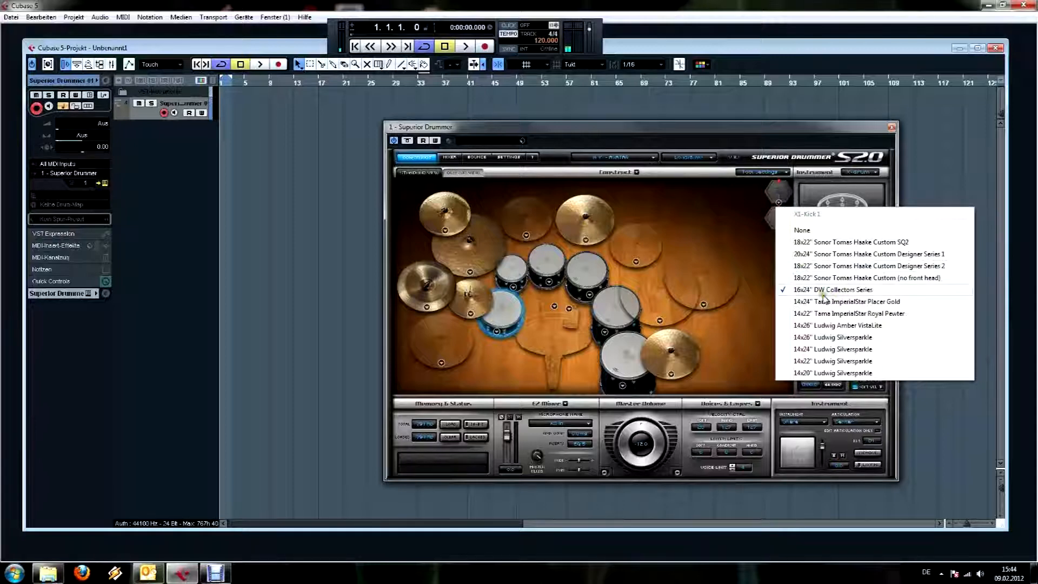
pyautogui.click(882, 292)
pyautogui.click(778, 228)
pyautogui.click(722, 222)
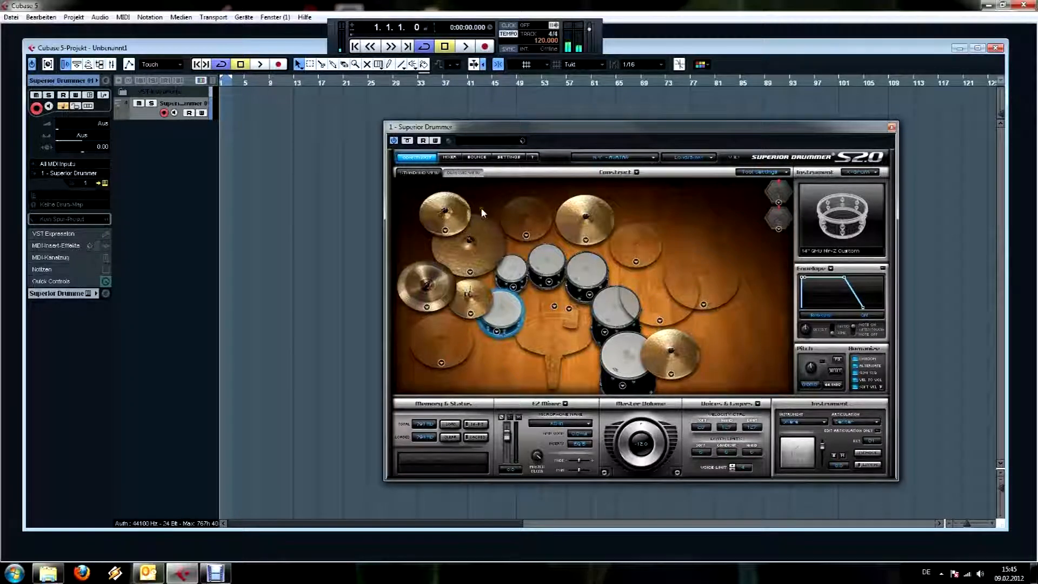
# - Open Superior Drummer's mixer and examine its channels from the kick microphones through to the output buses
pyautogui.click(449, 157)
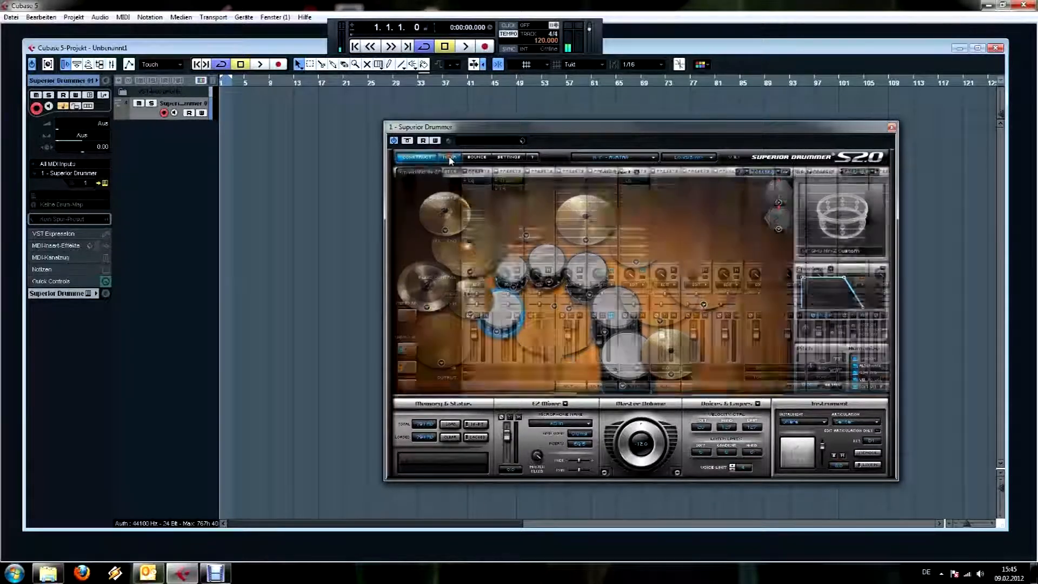
pyautogui.moveTo(508, 395); pyautogui.dragTo(509, 396)
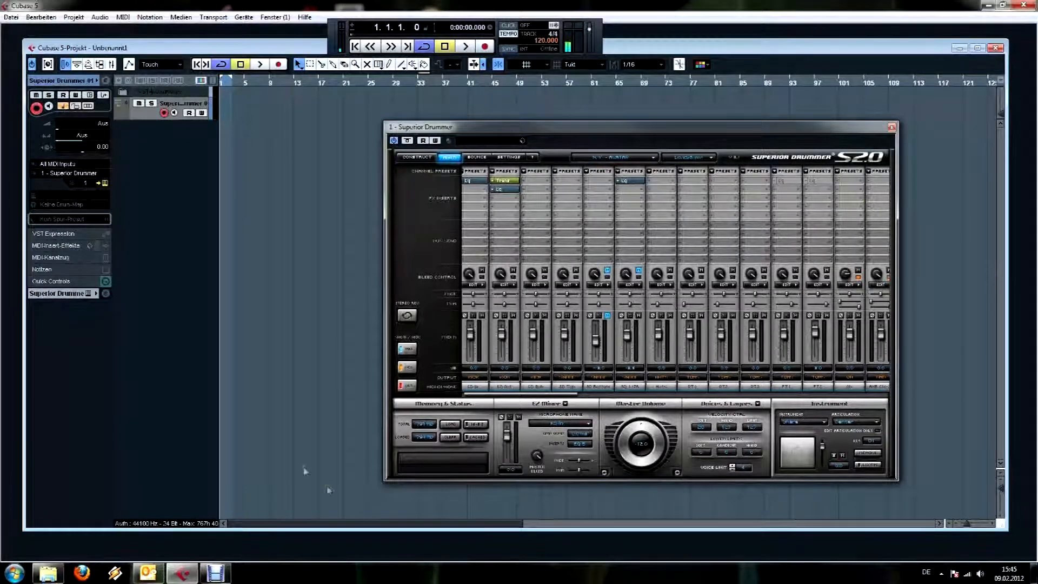
pyautogui.moveTo(480, 396); pyautogui.dragTo(460, 403)
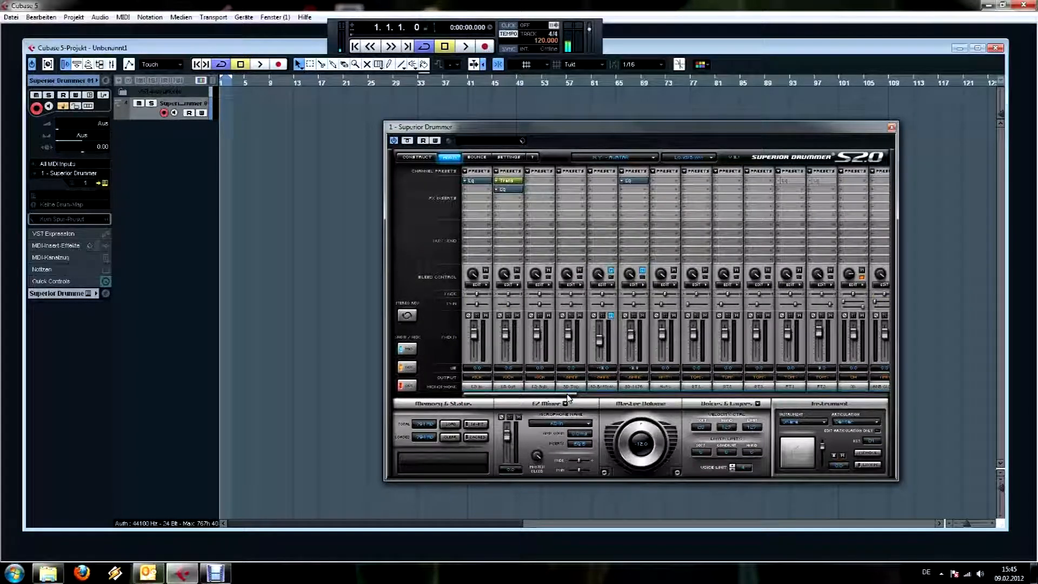
pyautogui.moveTo(569, 398)
pyautogui.mouseDown()
pyautogui.moveTo(650, 396)
pyautogui.moveTo(563, 396)
pyautogui.mouseUp()
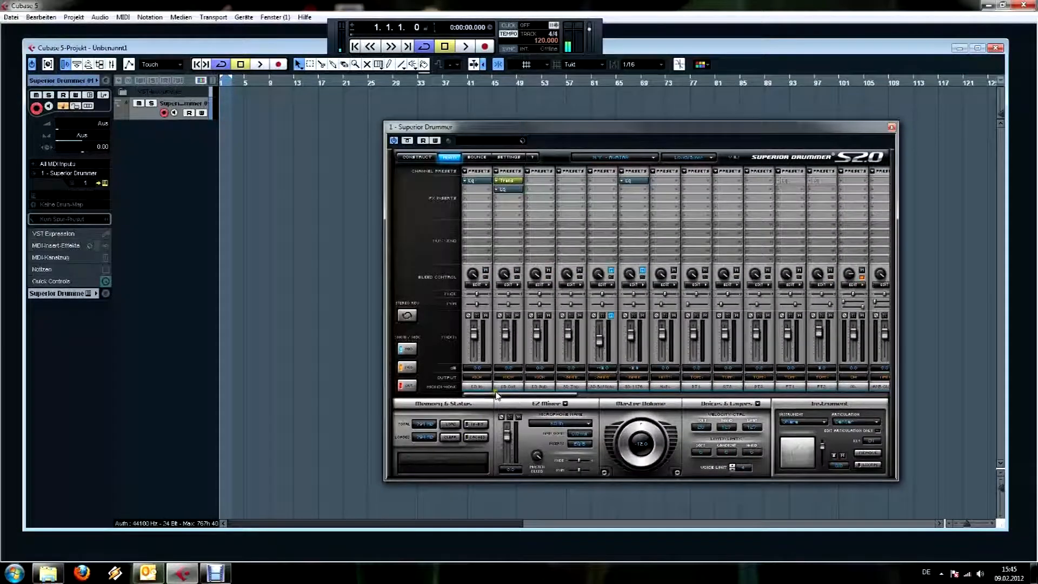
pyautogui.moveTo(498, 395); pyautogui.dragTo(630, 399)
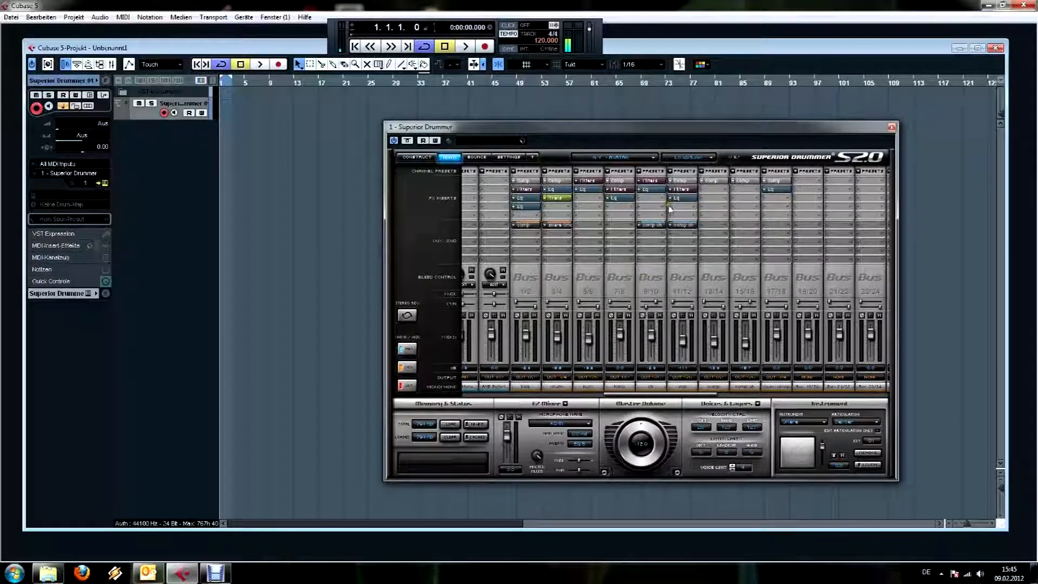
pyautogui.moveTo(701, 396); pyautogui.dragTo(699, 397)
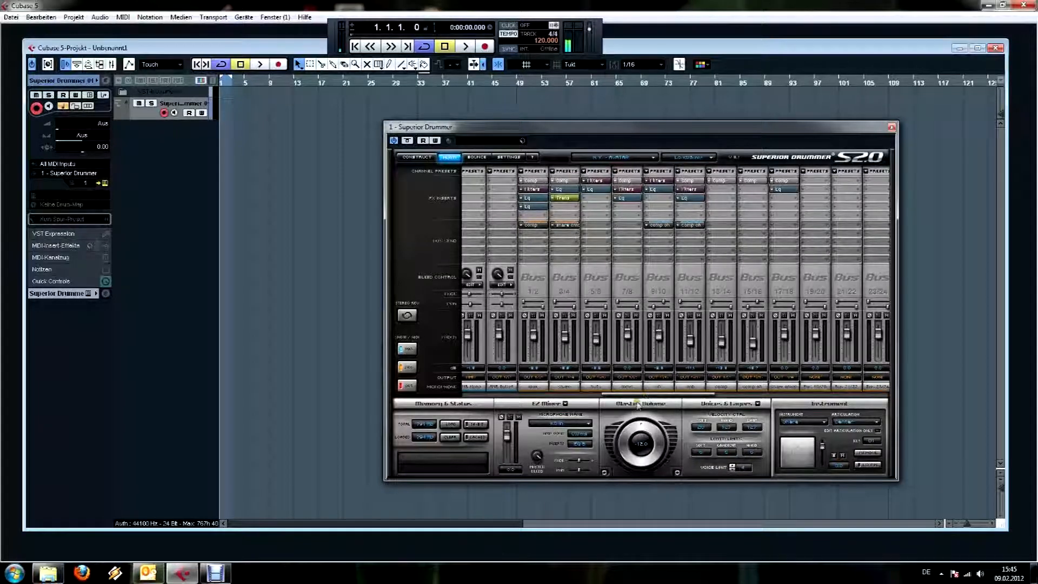
# - Solo Bus 1/2 and bypass its compressor, filter and EQ inserts
pyautogui.click(533, 316)
pyautogui.click(542, 181)
pyautogui.click(542, 198)
pyautogui.click(542, 206)
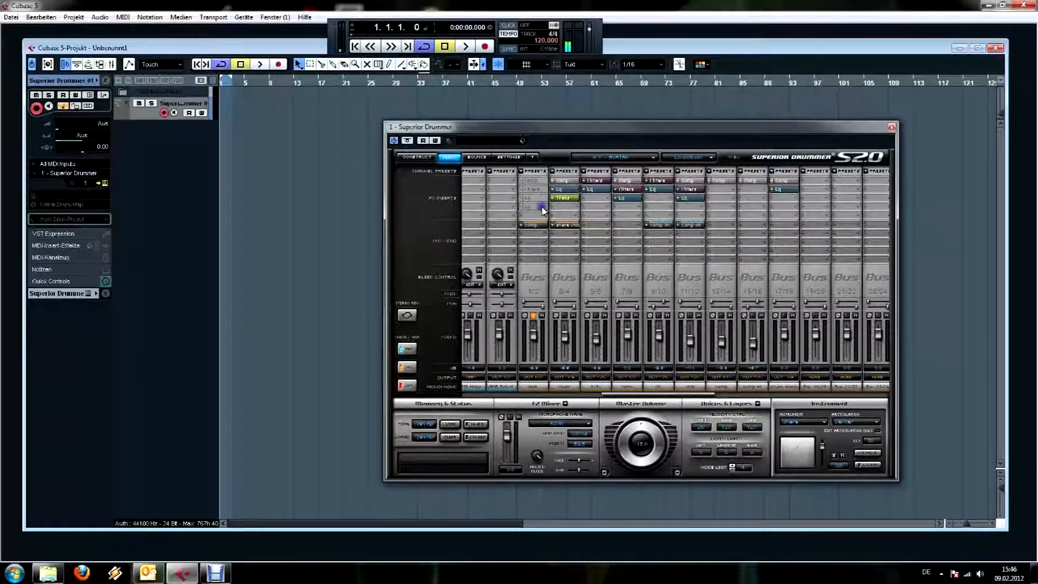
# - Bypass the EQ insert on the KD In channel and the Transient and EQ inserts on KD Out
pyautogui.click(469, 395)
pyautogui.moveTo(523, 394); pyautogui.dragTo(438, 398)
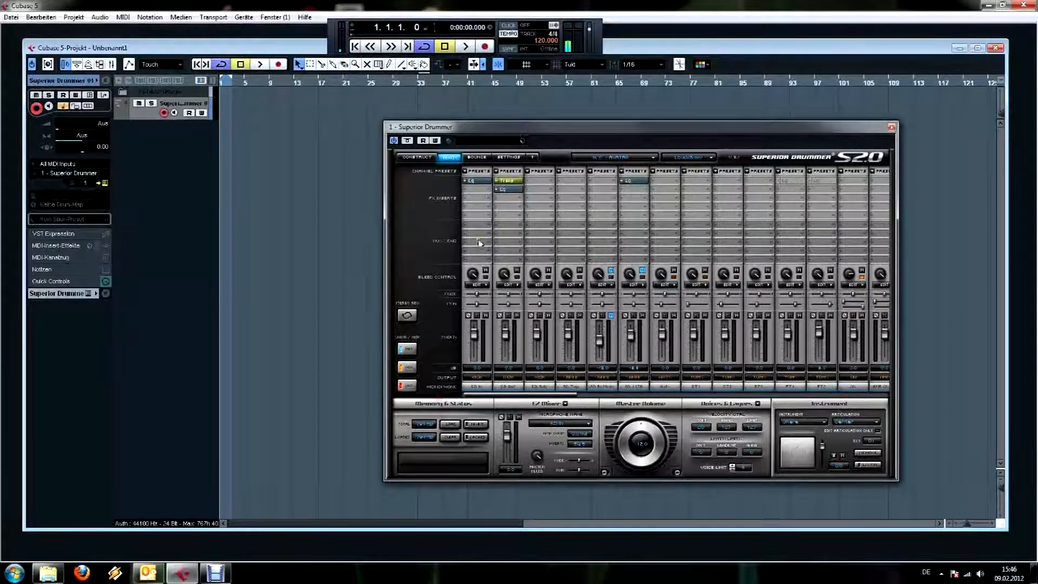
pyautogui.click(486, 180)
pyautogui.rightClick(516, 181)
pyautogui.rightClick(516, 190)
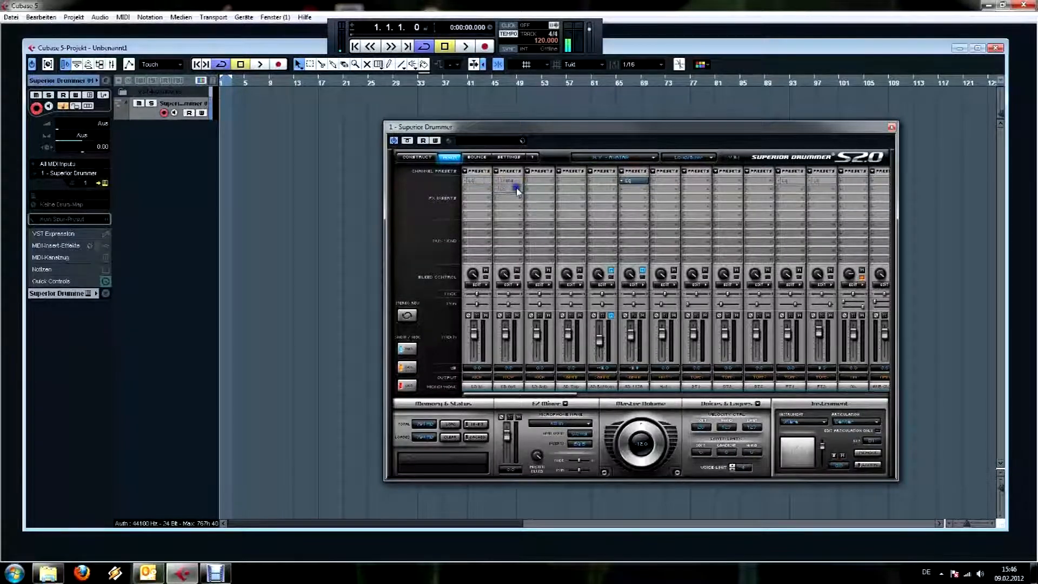
# - Create a two-bar MIDI part on the Superior Drummer track and open it in the drum editor beside the plug-in window
pyautogui.click(224, 113)
pyautogui.doubleClick(225, 114)
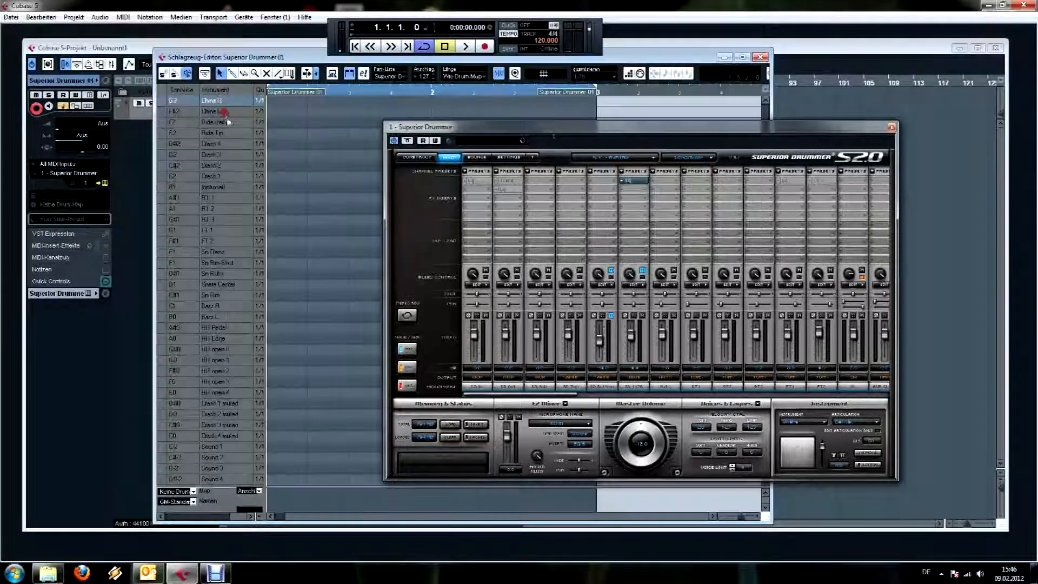
pyautogui.moveTo(557, 132)
pyautogui.mouseDown()
pyautogui.moveTo(756, 150)
pyautogui.moveTo(816, 144)
pyautogui.mouseUp()
# - Enter eight Bass R (C1) hits, one on every beat of the two-bar part
pyautogui.rightClick(292, 304)
pyautogui.click(305, 308)
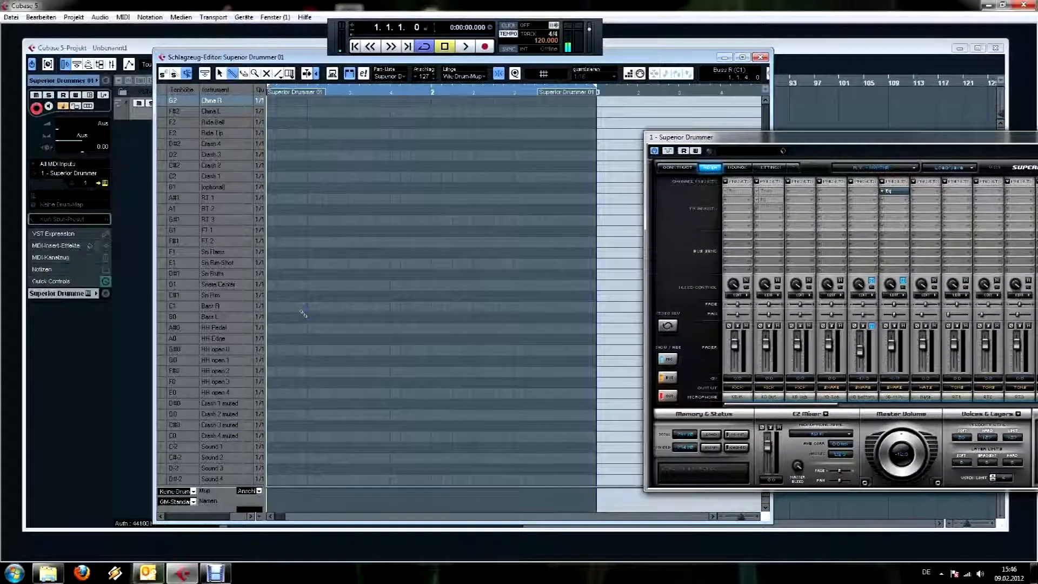
pyautogui.click(272, 306)
pyautogui.click(307, 307)
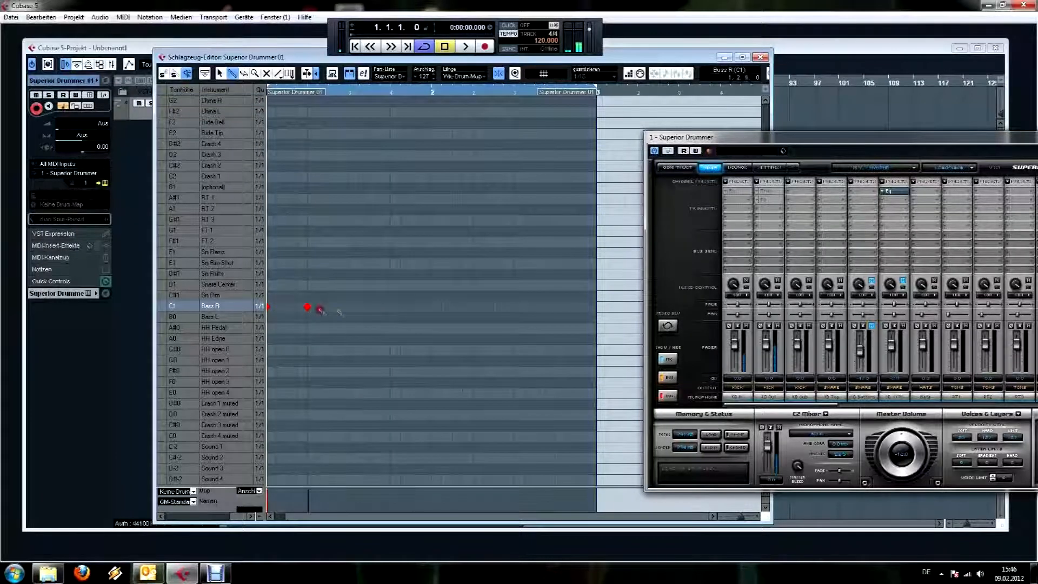
pyautogui.click(349, 307)
pyautogui.click(389, 306)
pyautogui.click(431, 306)
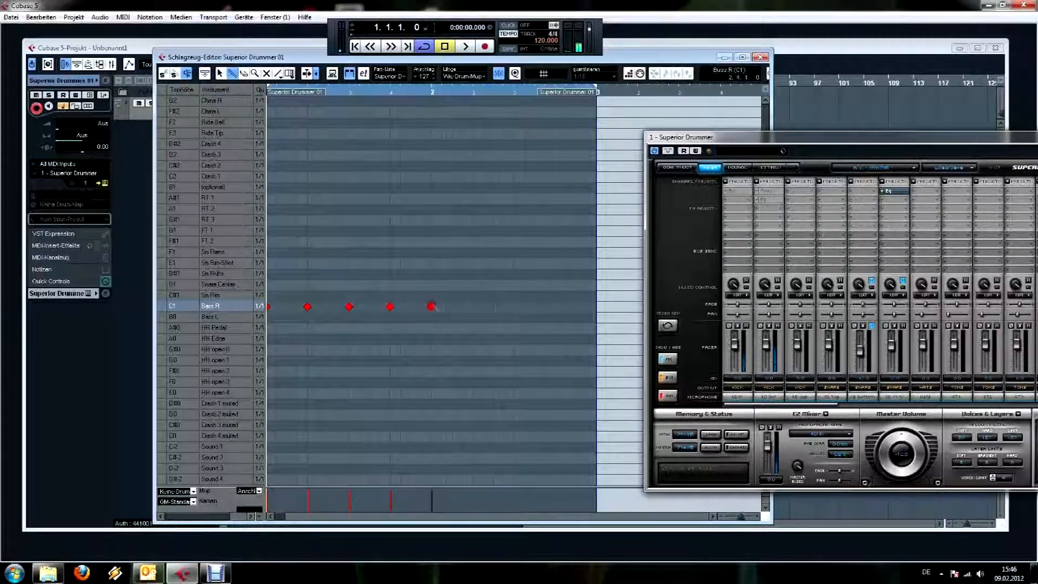
pyautogui.click(472, 307)
pyautogui.click(513, 307)
pyautogui.click(554, 307)
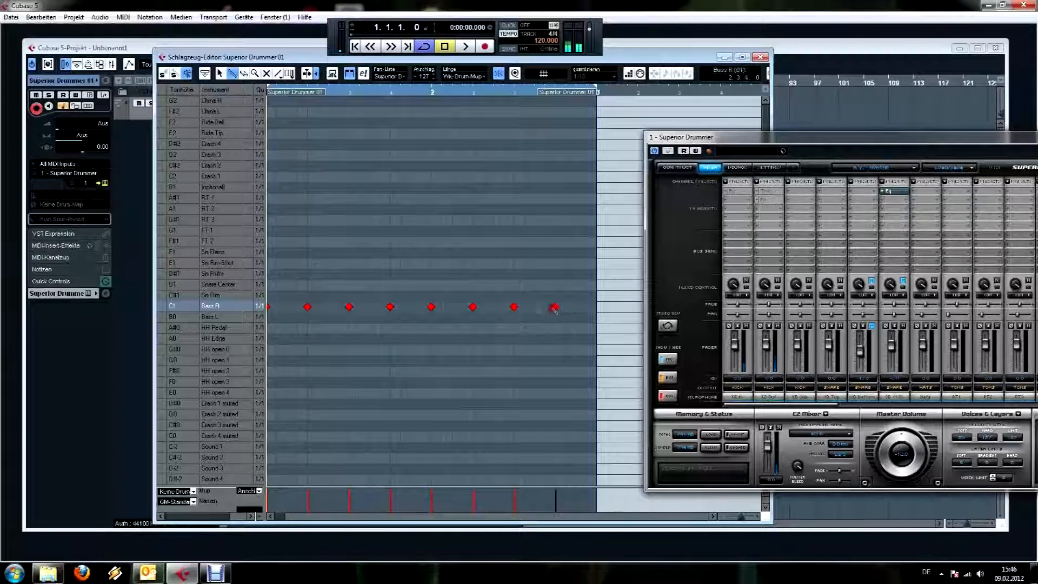
# - Close the drum editor, audition the kick pattern with the full mixer in view, and return to the project start
pyautogui.click(761, 57)
pyautogui.moveTo(800, 138); pyautogui.dragTo(566, 130)
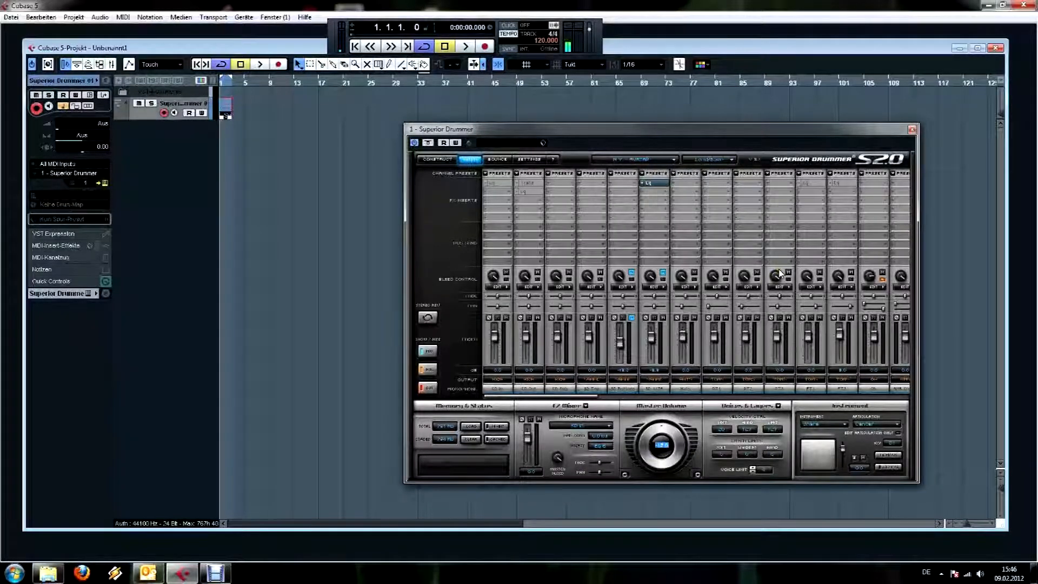
pyautogui.click(260, 64)
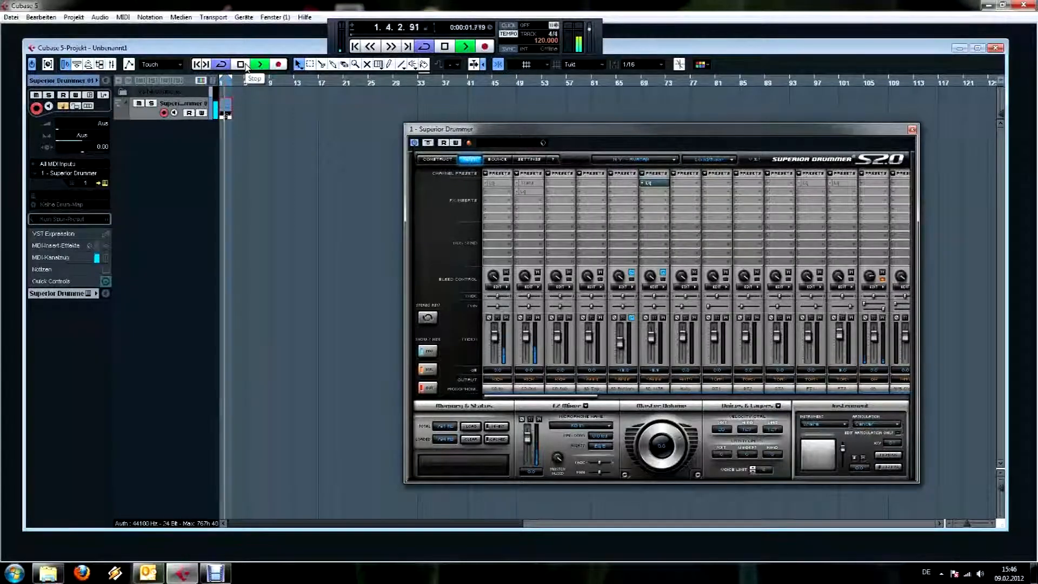
pyautogui.click(245, 66)
pyautogui.click(200, 66)
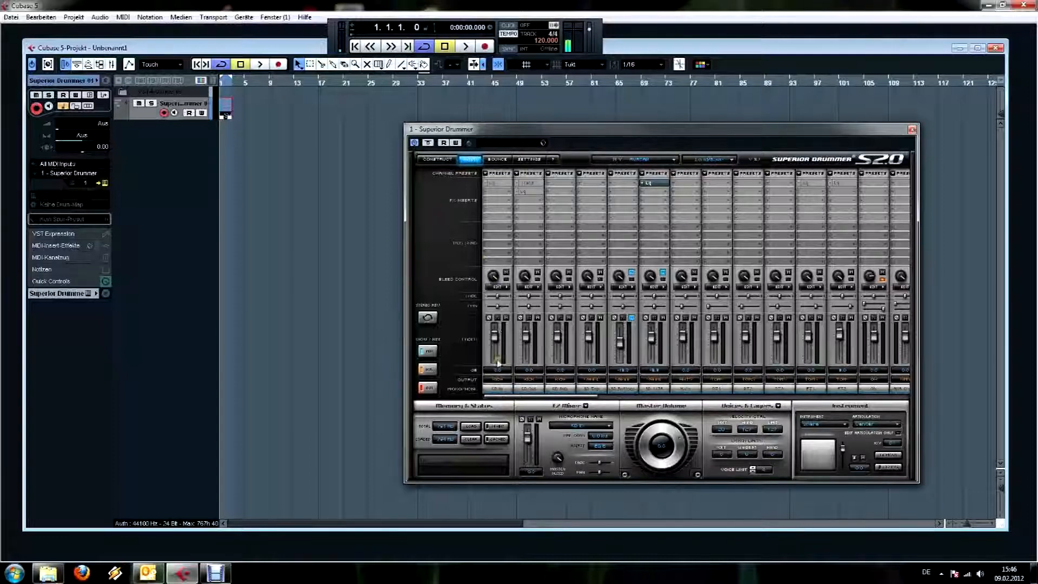
# - Audition the KD In and KD Out kick microphones separately in solo, with their inserts bypassed
pyautogui.click(498, 319)
pyautogui.press('space')
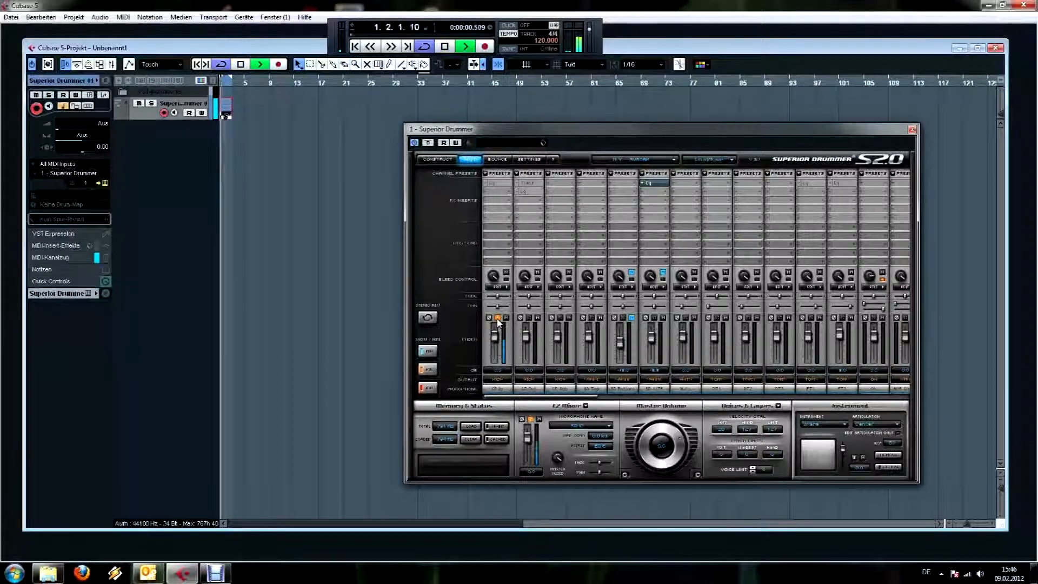
pyautogui.press('space')
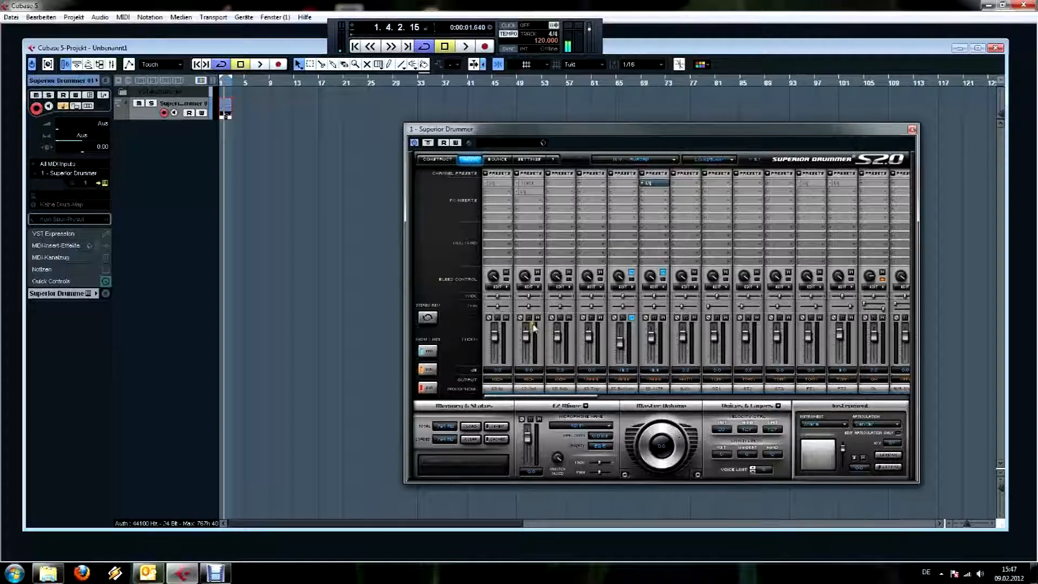
pyautogui.press('space')
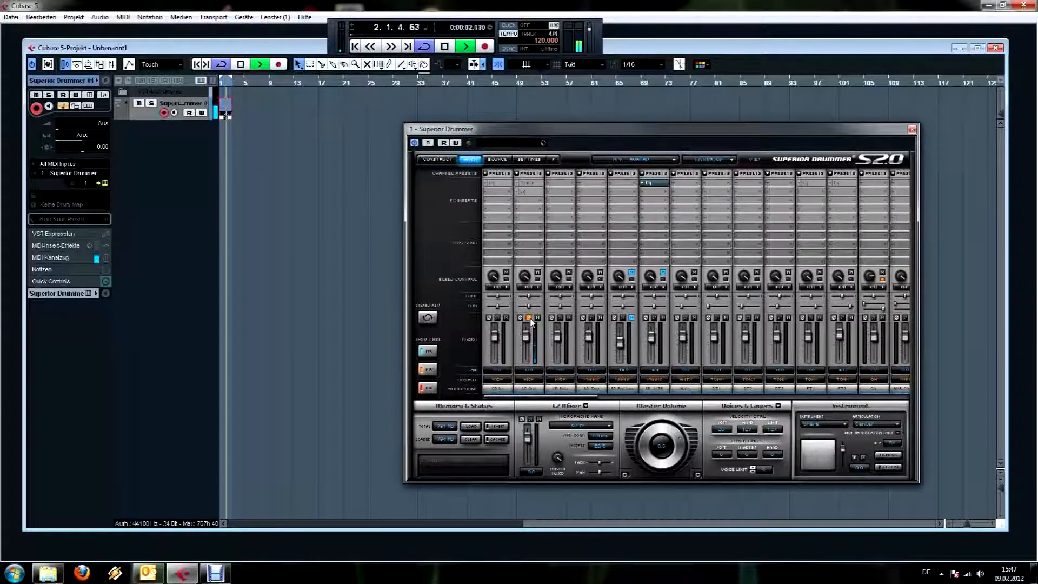
pyautogui.press('space')
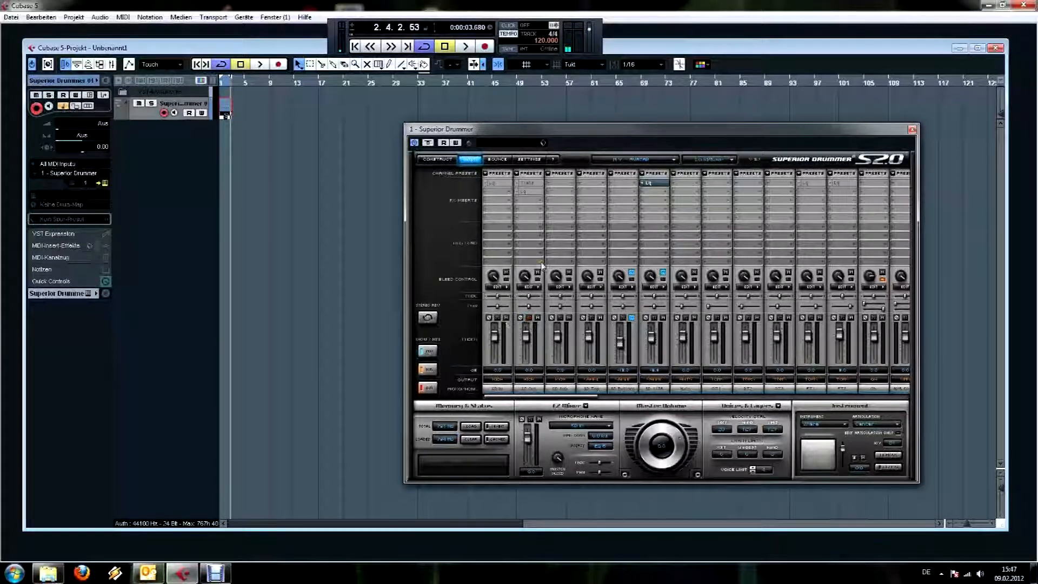
# - Solo KD In, re-enable its 5 Band Equalizer, inspect the curve and audition the kick with the EQ
pyautogui.click(497, 318)
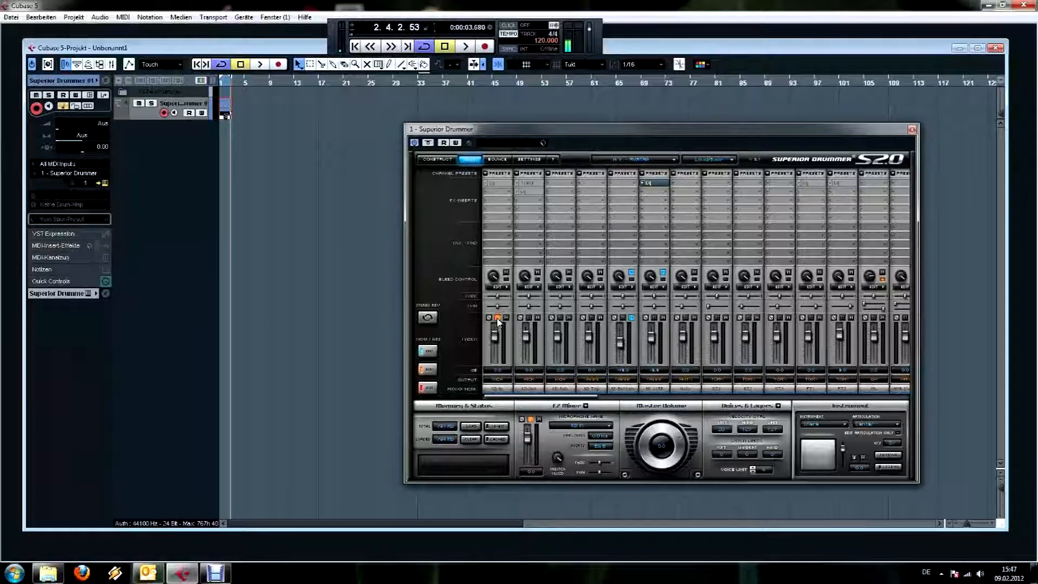
pyautogui.click(504, 183)
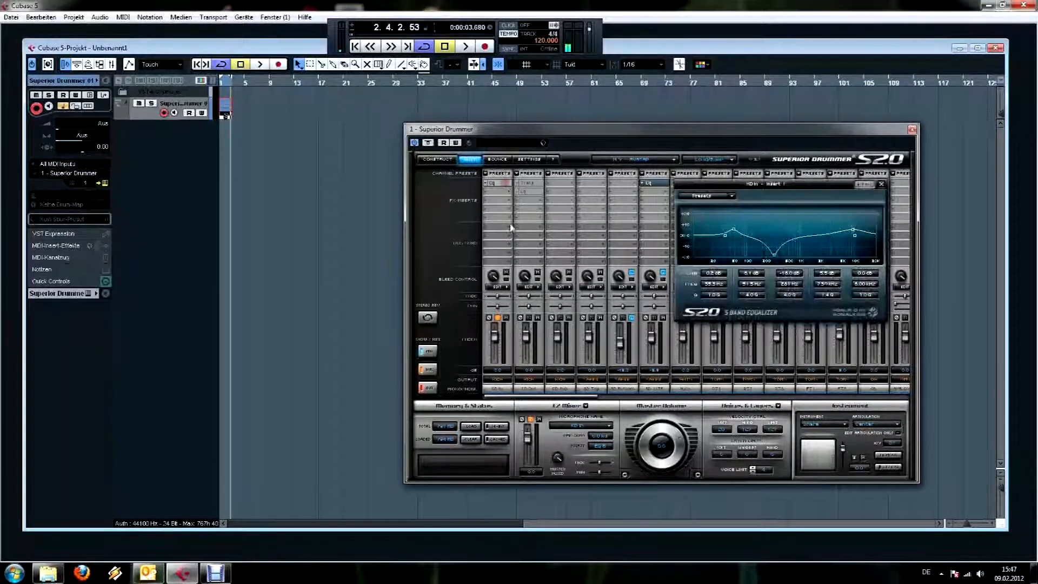
pyautogui.moveTo(778, 207); pyautogui.dragTo(692, 220)
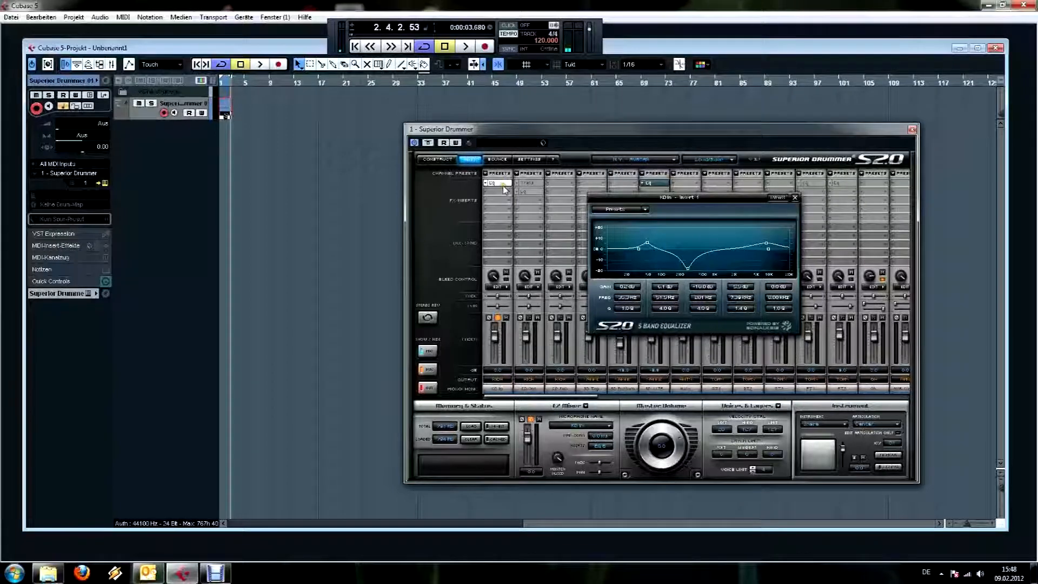
pyautogui.press('space')
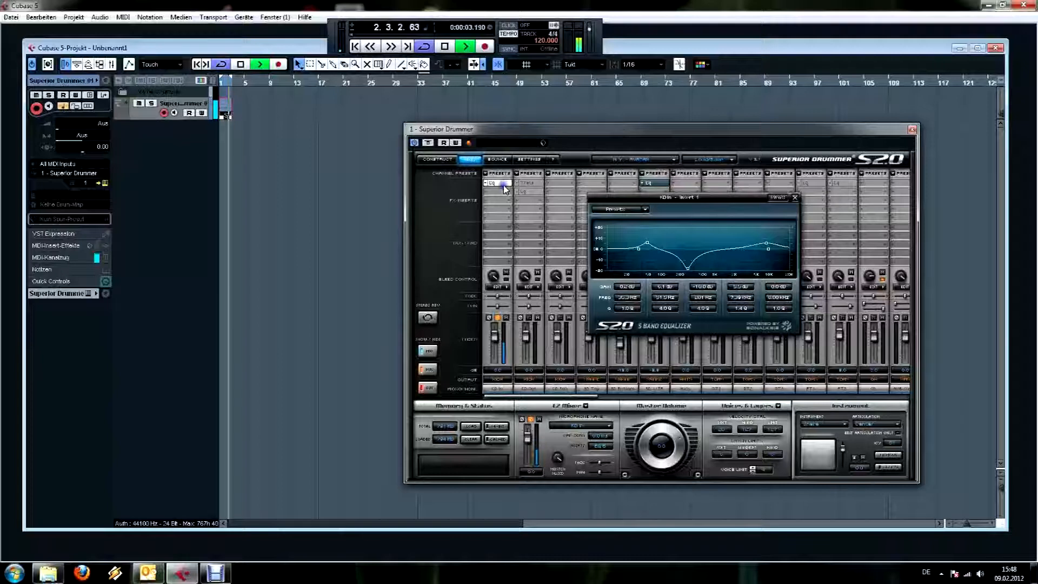
pyautogui.press('space')
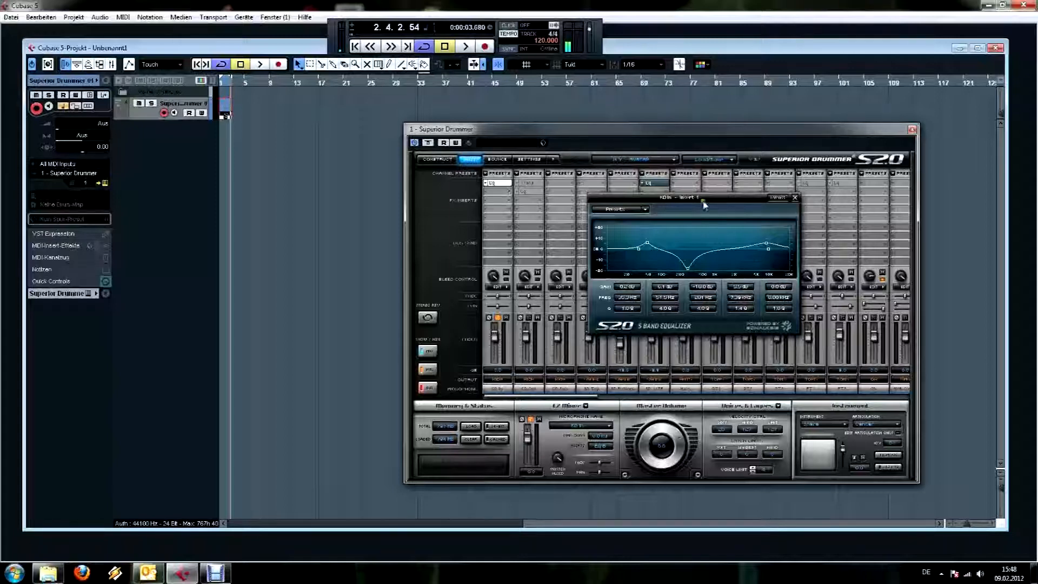
pyautogui.click(795, 198)
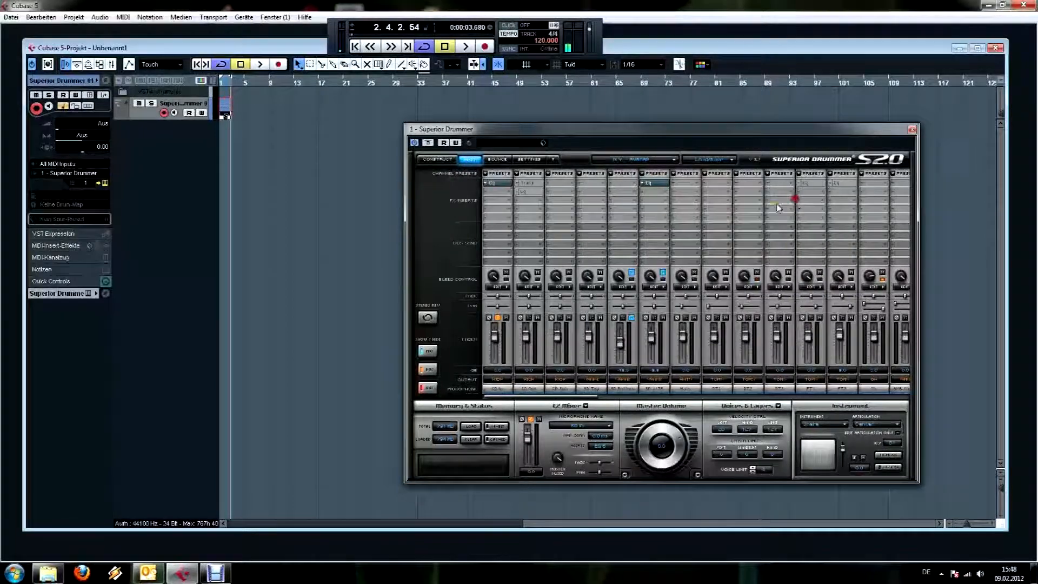
# - Switch the solo from KD In to KD Out and audition that microphone with its inserts bypassed
pyautogui.click(529, 317)
pyautogui.click(498, 318)
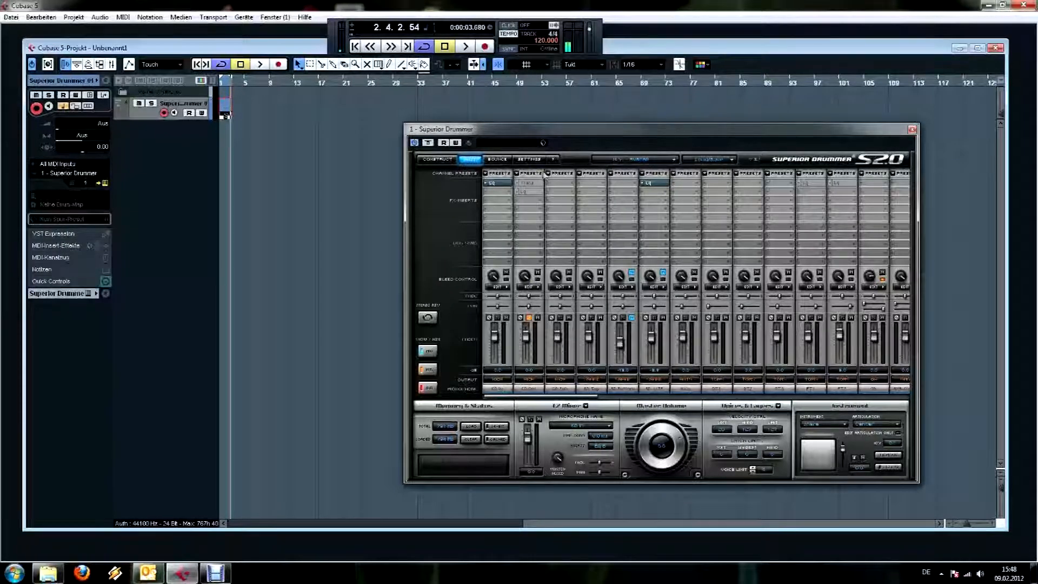
pyautogui.press('space')
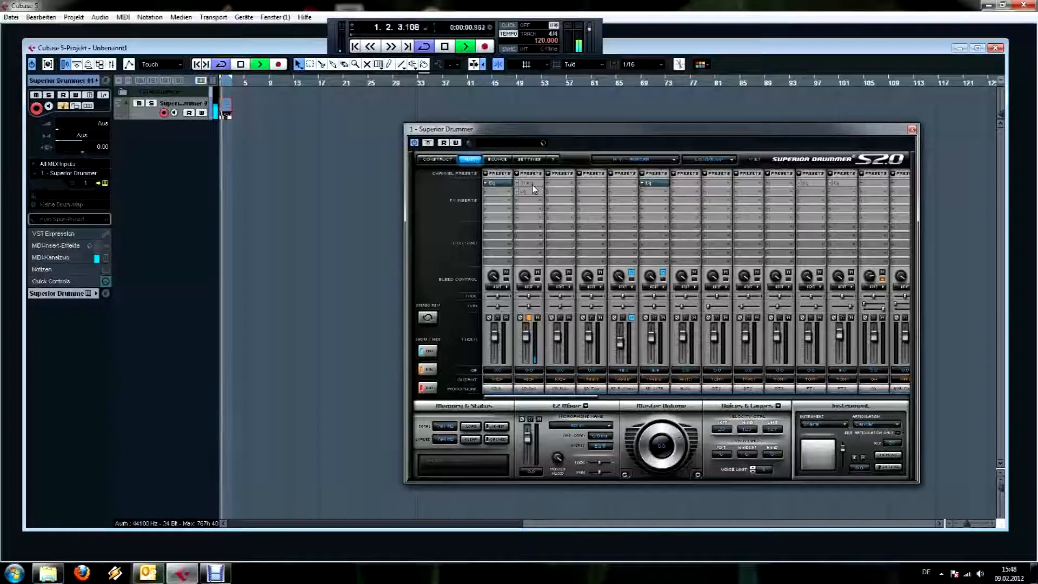
pyautogui.press('space')
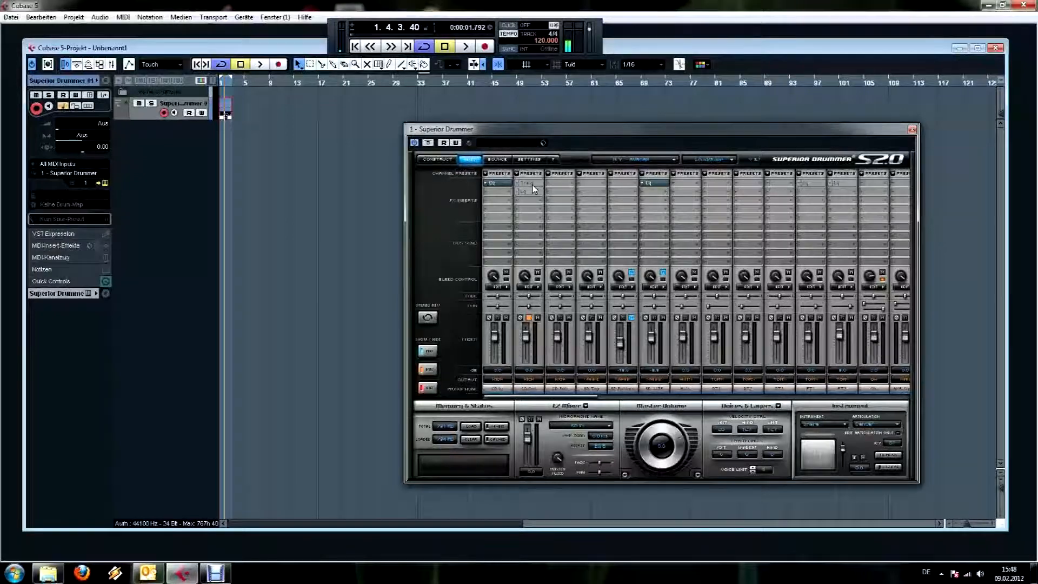
# - Re-enable the Transient and 5 Band Equalizer inserts on KD Out, auditioning the kick with and without the Transient
pyautogui.click(532, 184)
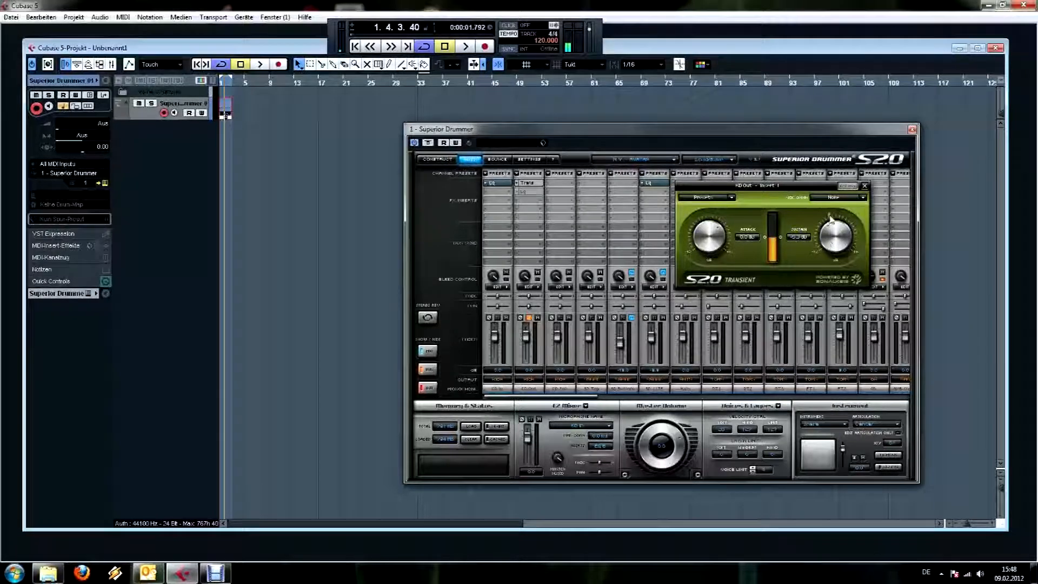
pyautogui.click(865, 186)
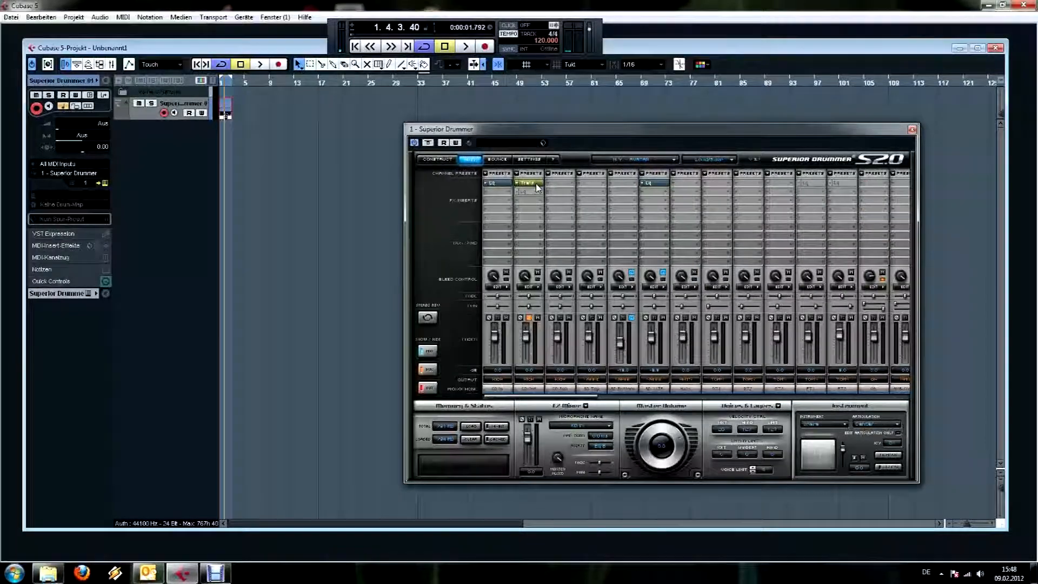
pyautogui.press('space')
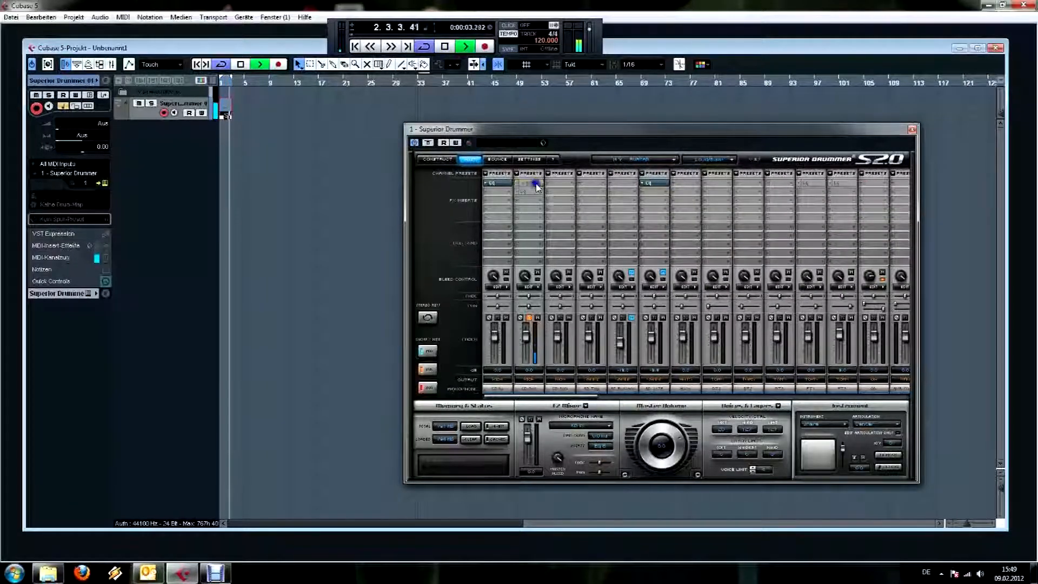
pyautogui.press('space')
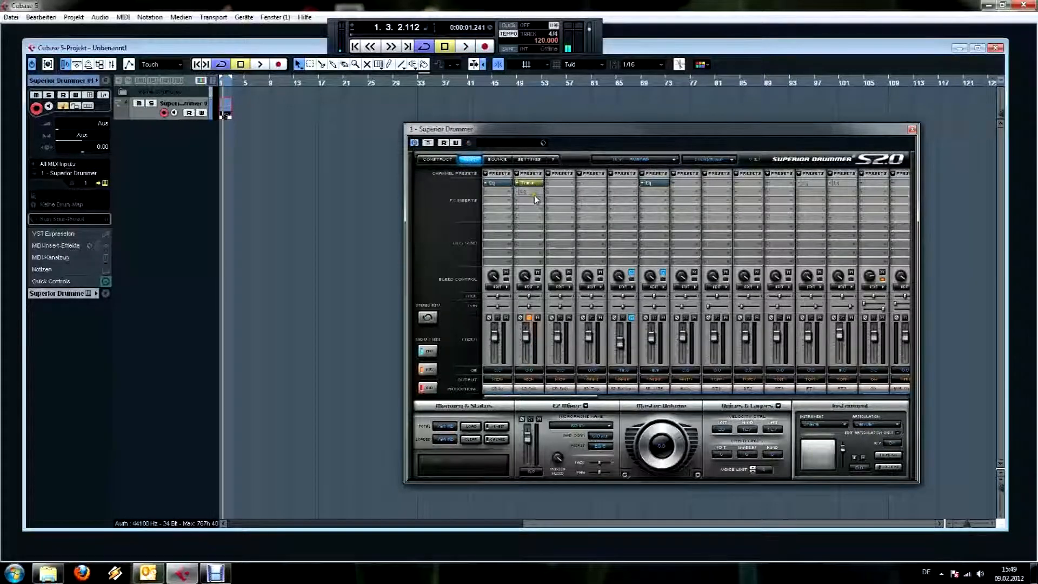
pyautogui.click(534, 194)
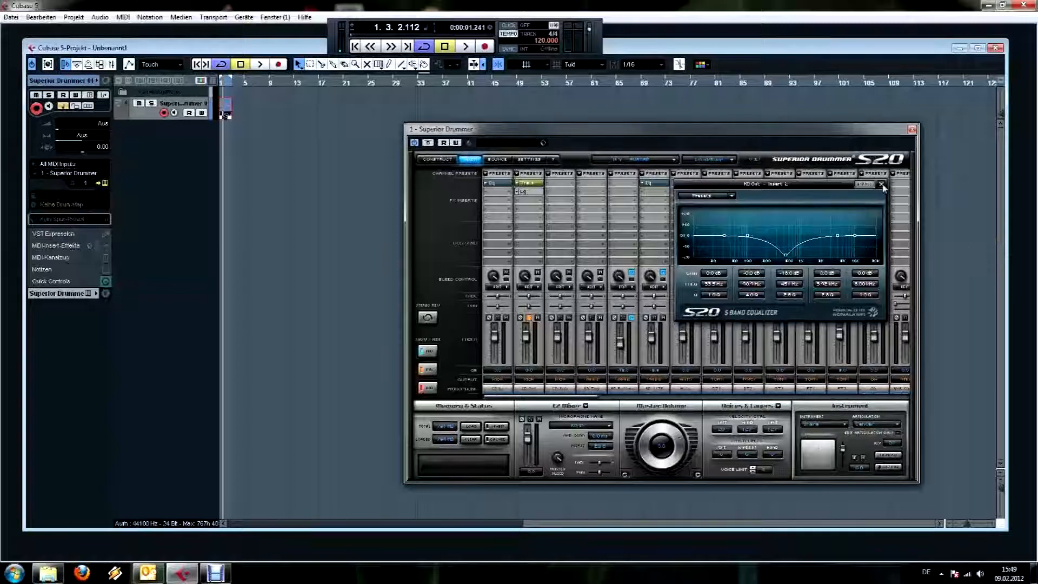
# - Audition KD Out with and without its 5 Band Equalizer, take the channel out of solo and close the equalizer
pyautogui.click(530, 192)
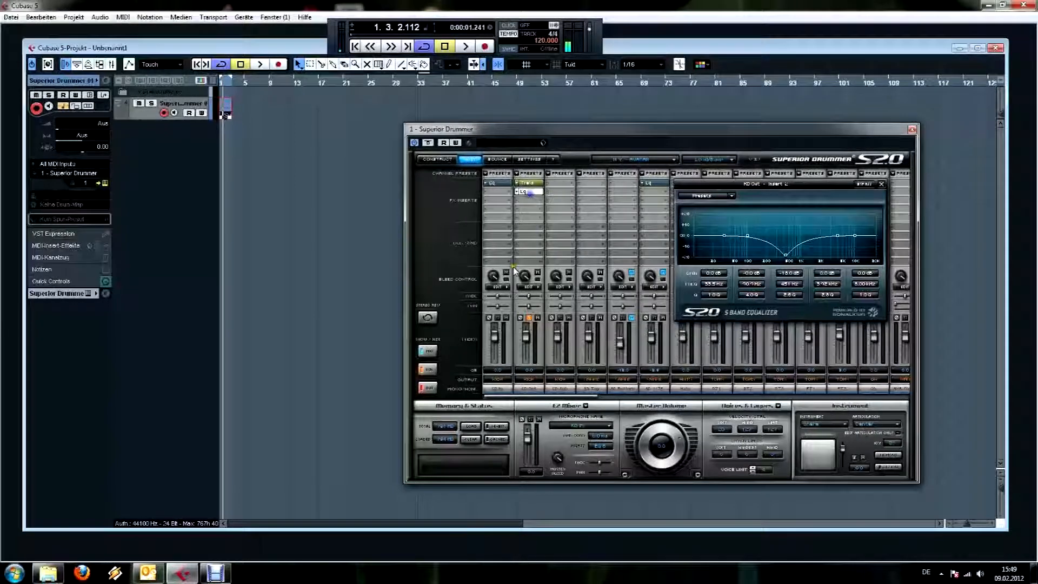
pyautogui.press('space')
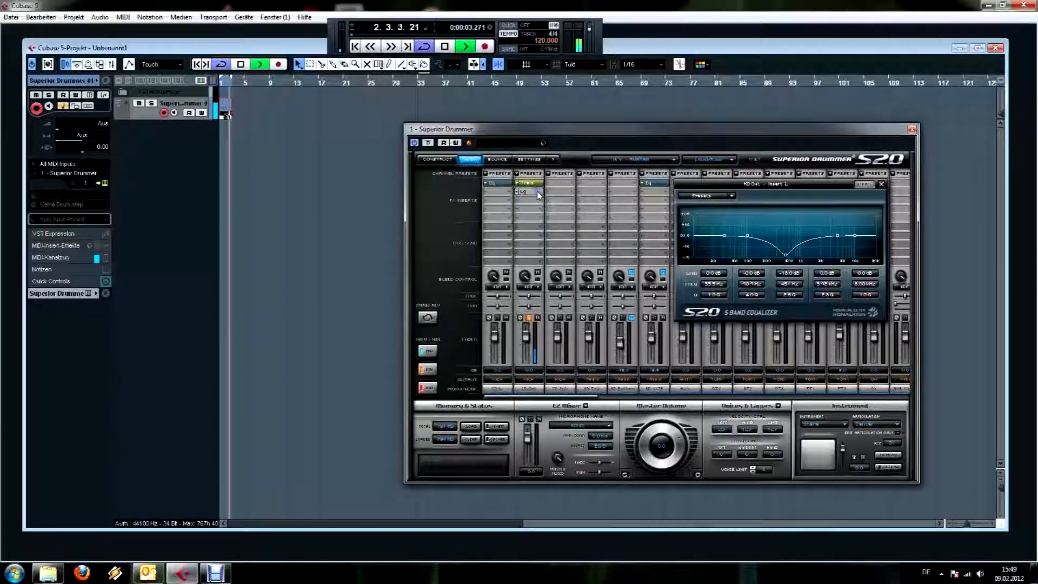
pyautogui.press('space')
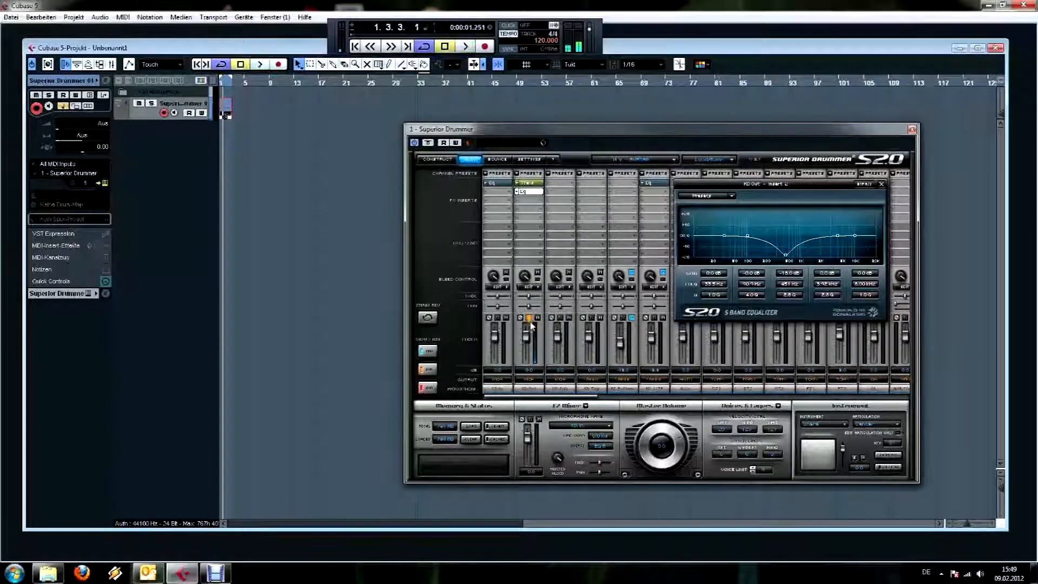
pyautogui.click(529, 318)
pyautogui.click(881, 184)
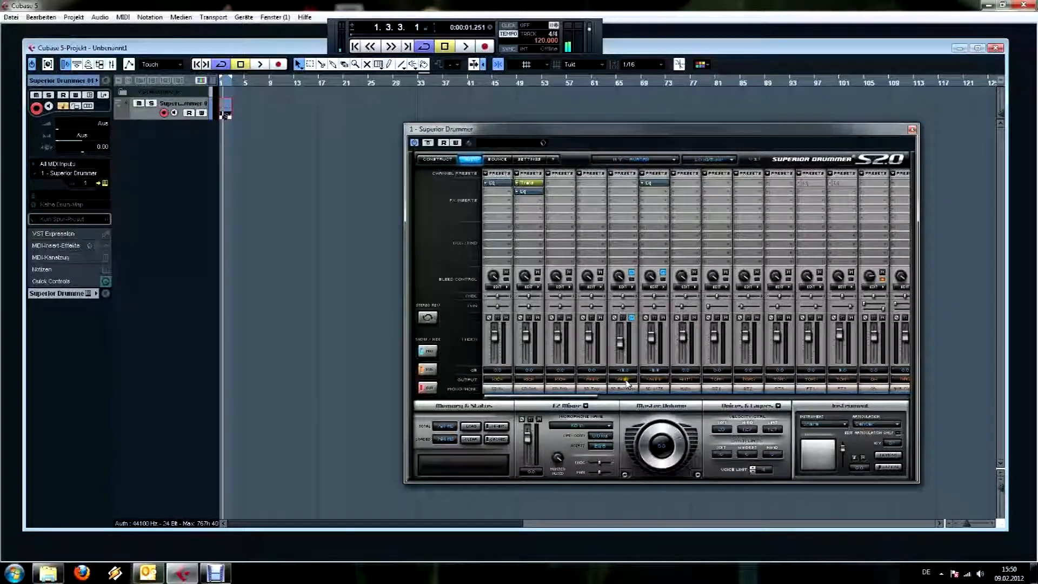
# - Check the output routing of KD In and KD Out, and look through the Compressor and last 5 Band Equalizer on their Kick bus
pyautogui.click(503, 380)
pyautogui.click(540, 378)
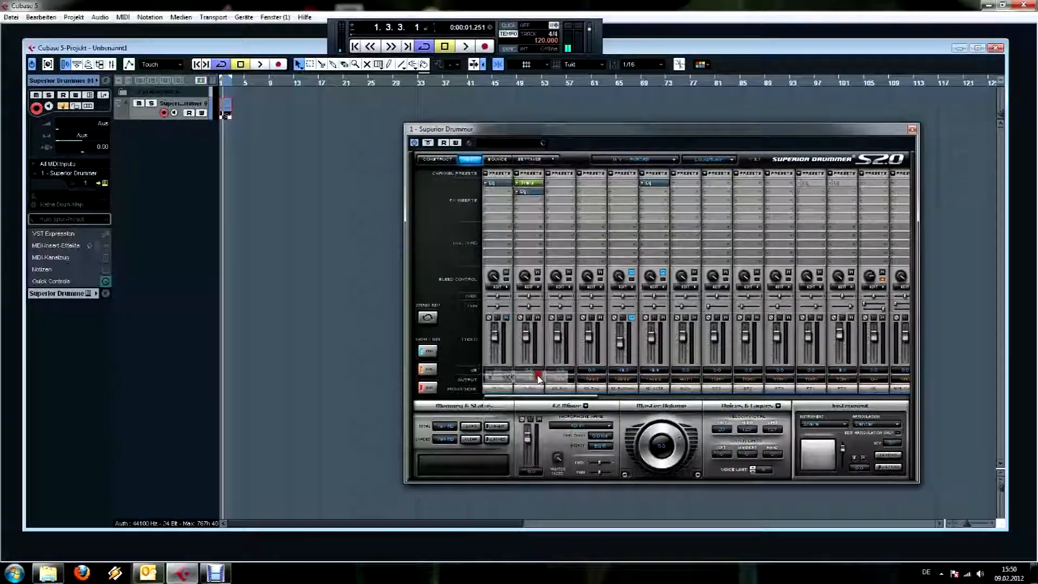
pyautogui.moveTo(528, 398); pyautogui.dragTo(661, 398)
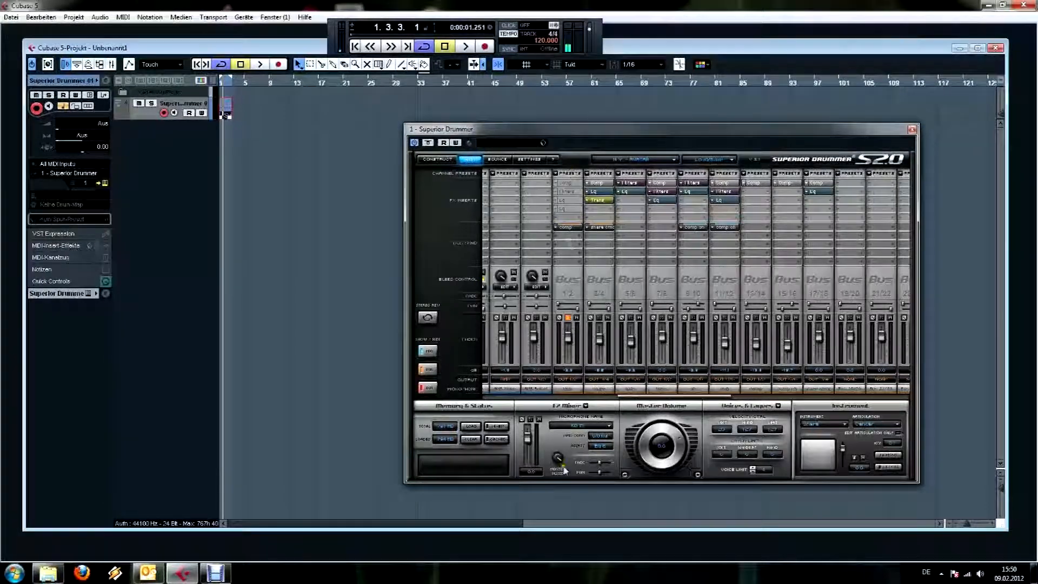
pyautogui.click(568, 183)
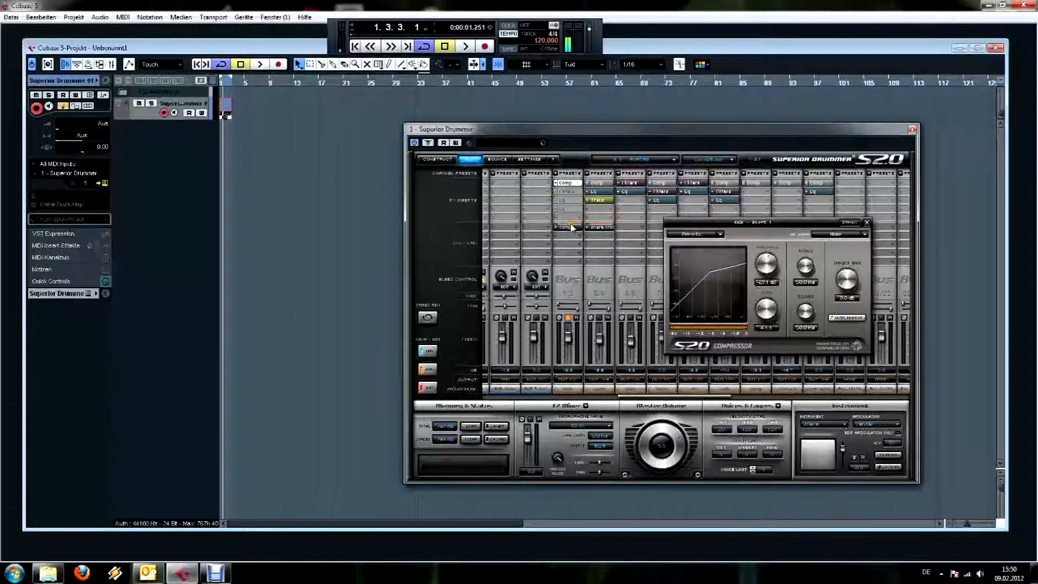
pyautogui.click(572, 209)
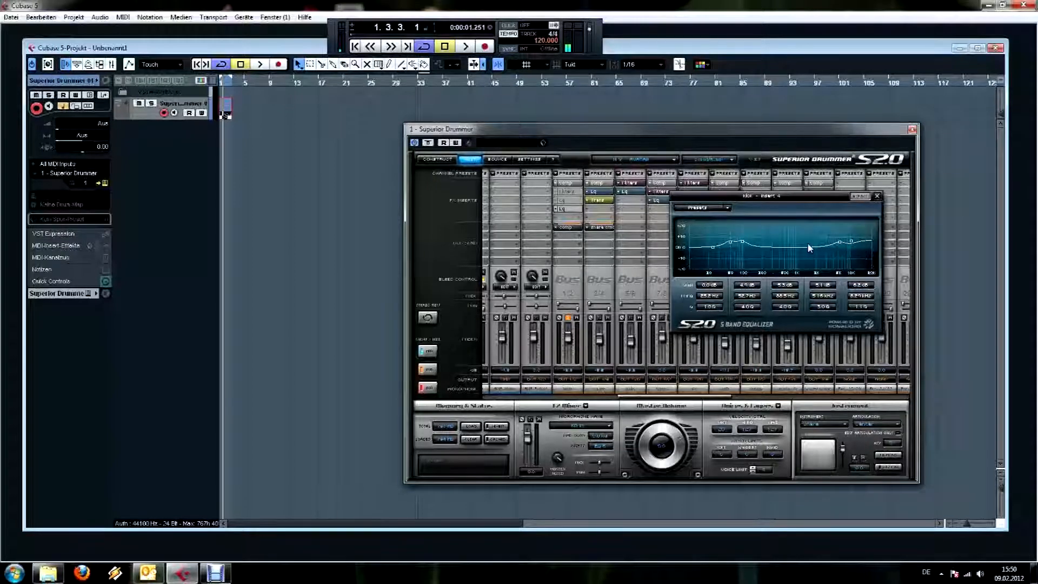
pyautogui.click(576, 183)
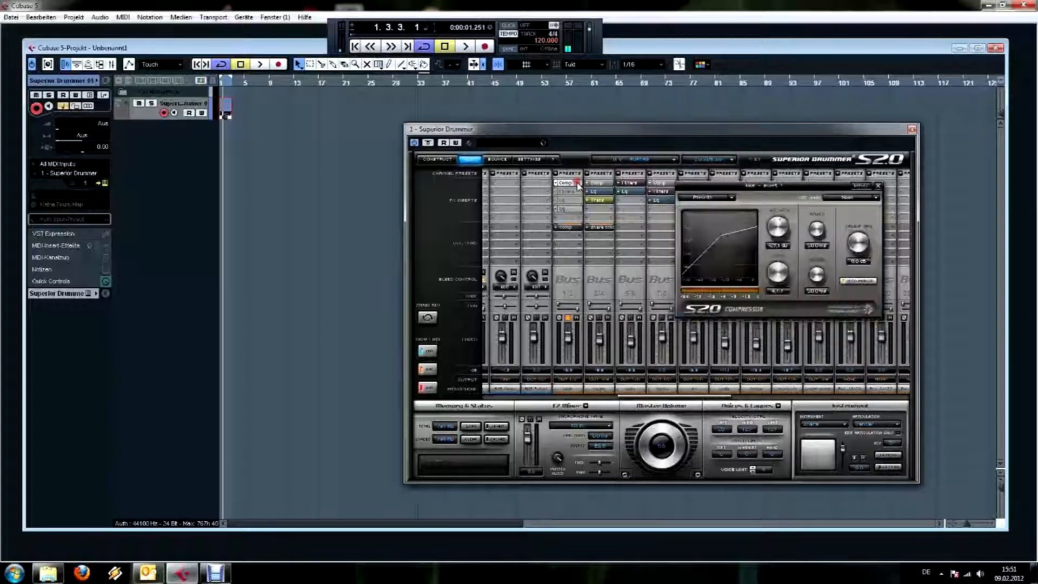
pyautogui.click(579, 210)
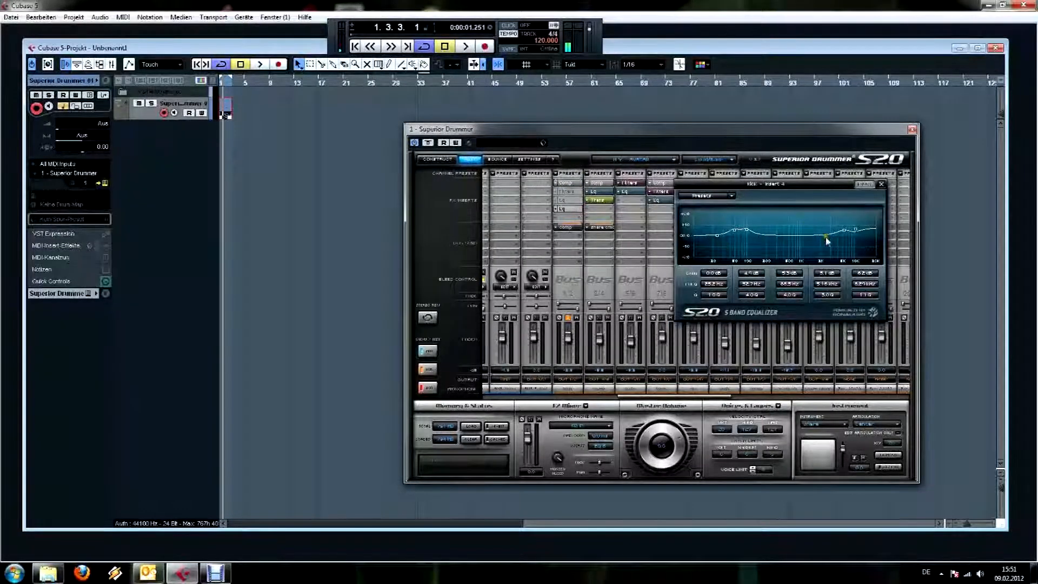
pyautogui.click(882, 185)
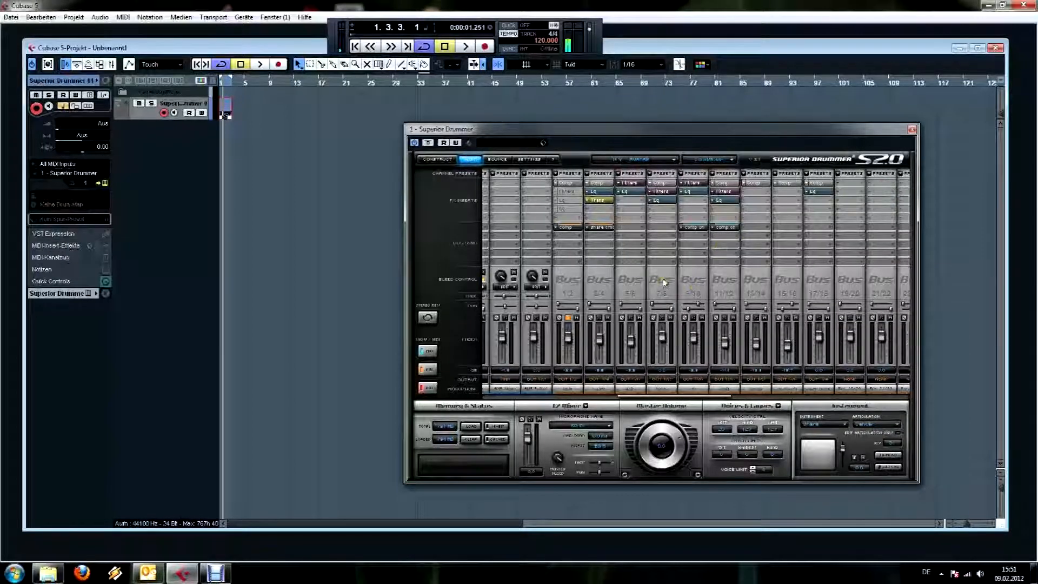
# - Examine the threshold, attack and release of the Kick bus's Compressor and audition the kick through it
pyautogui.click(571, 185)
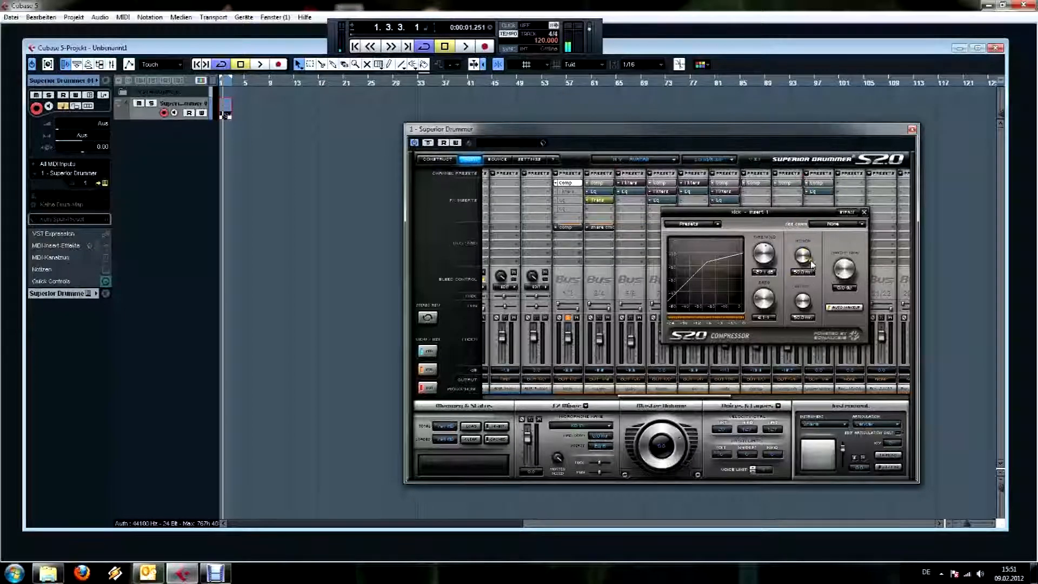
pyautogui.click(803, 317)
pyautogui.click(755, 255)
pyautogui.click(863, 213)
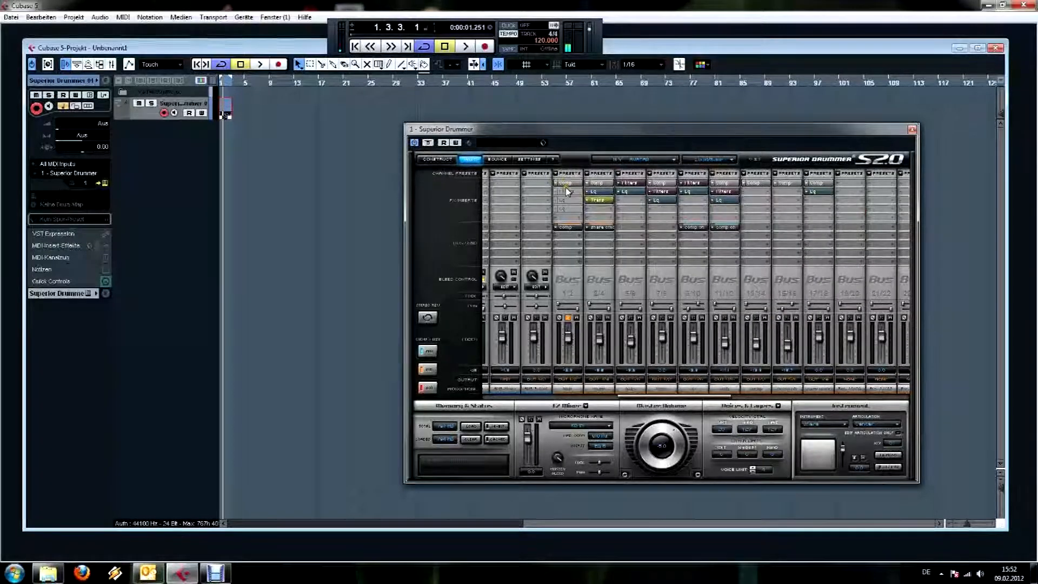
pyautogui.press('space')
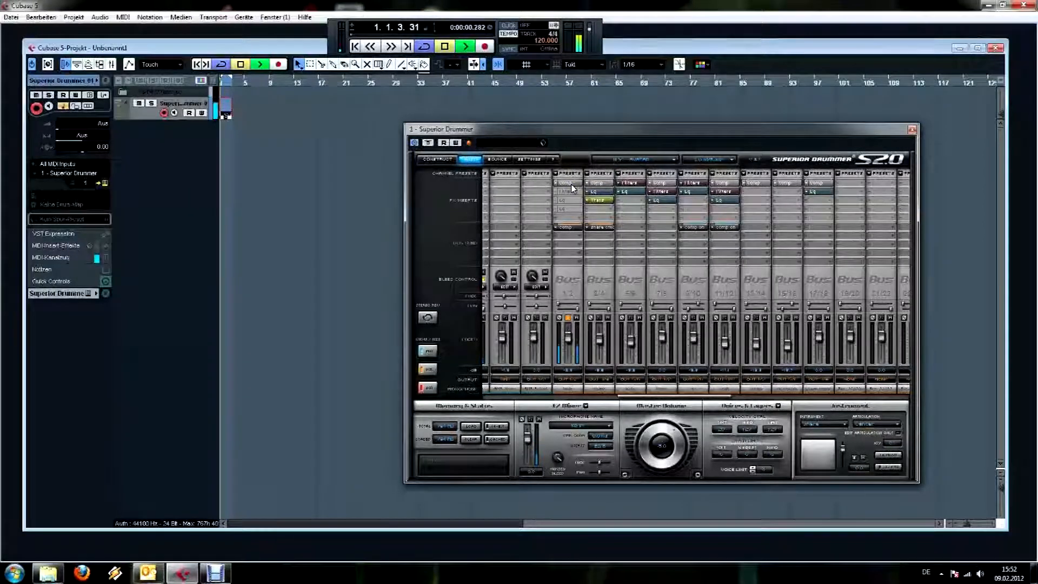
pyautogui.press('space')
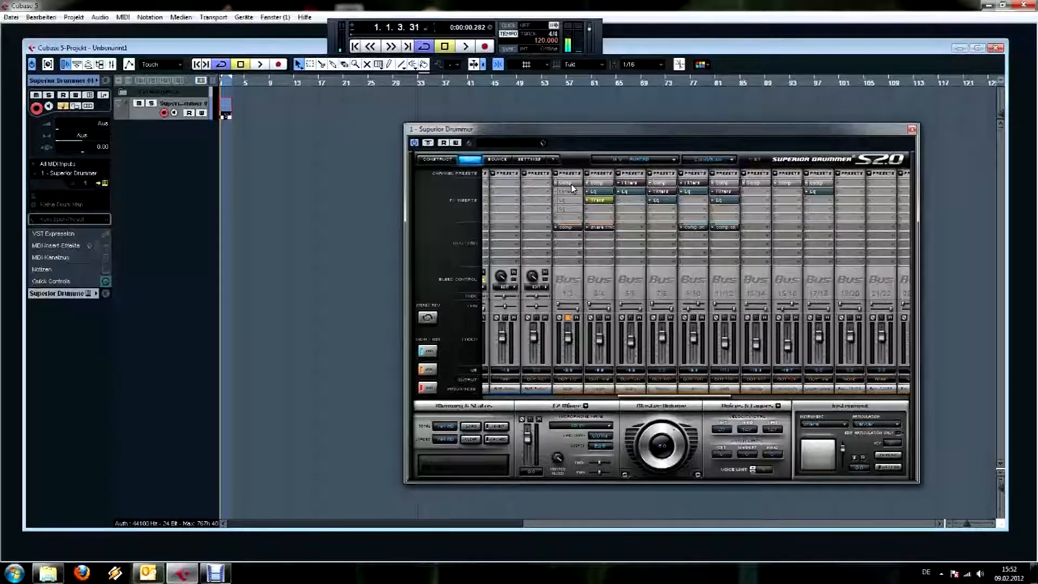
# - Enable the Highpass & Lowpass insert on the Kick bus and try out its highpass cutoff while auditioning the kick
pyautogui.click(577, 191)
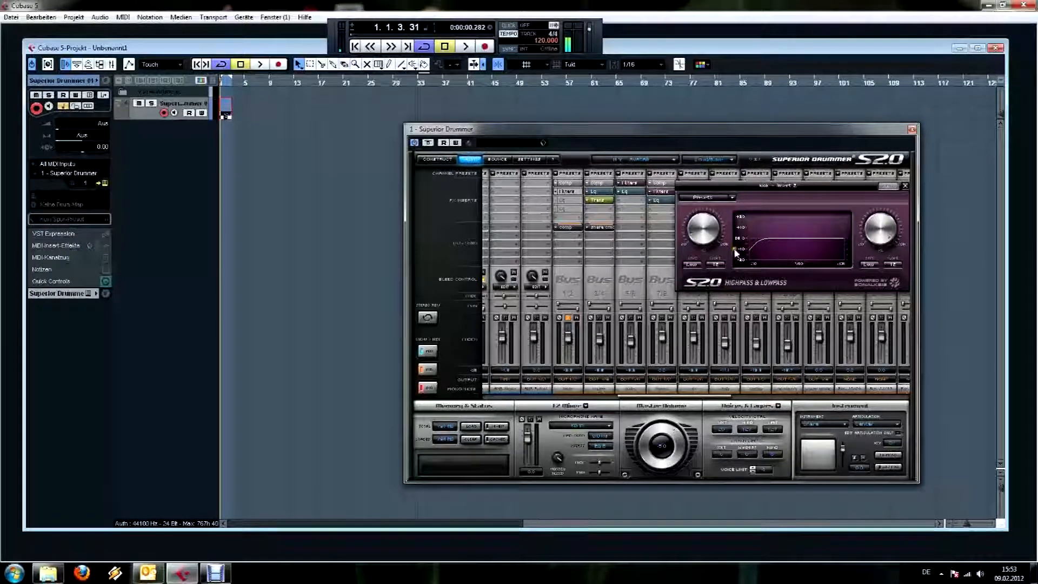
pyautogui.moveTo(759, 243)
pyautogui.mouseDown()
pyautogui.moveTo(747, 263)
pyautogui.moveTo(755, 238)
pyautogui.moveTo(758, 259)
pyautogui.mouseUp()
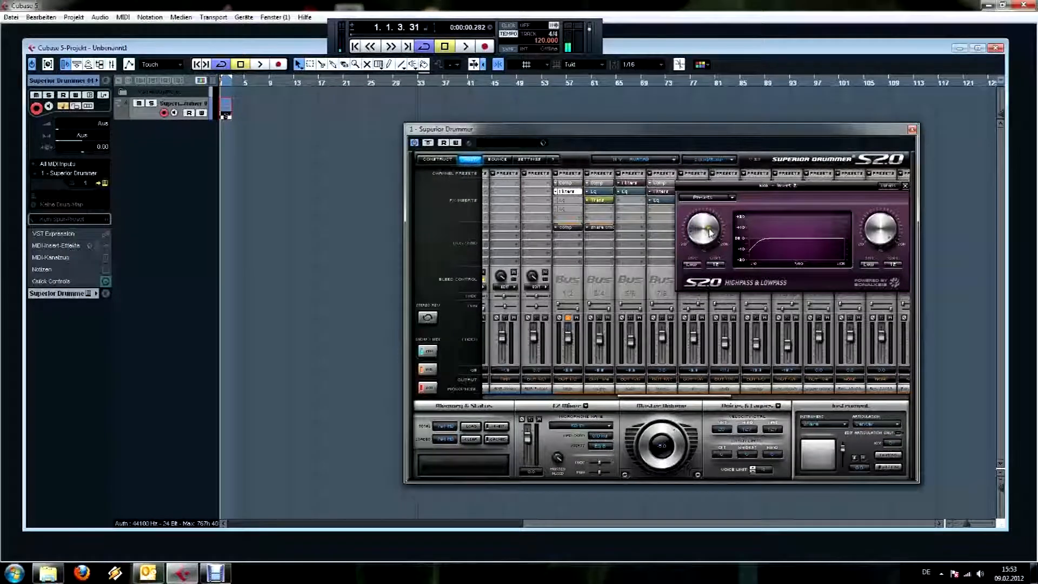
pyautogui.moveTo(708, 234); pyautogui.dragTo(707, 227)
pyautogui.press('space')
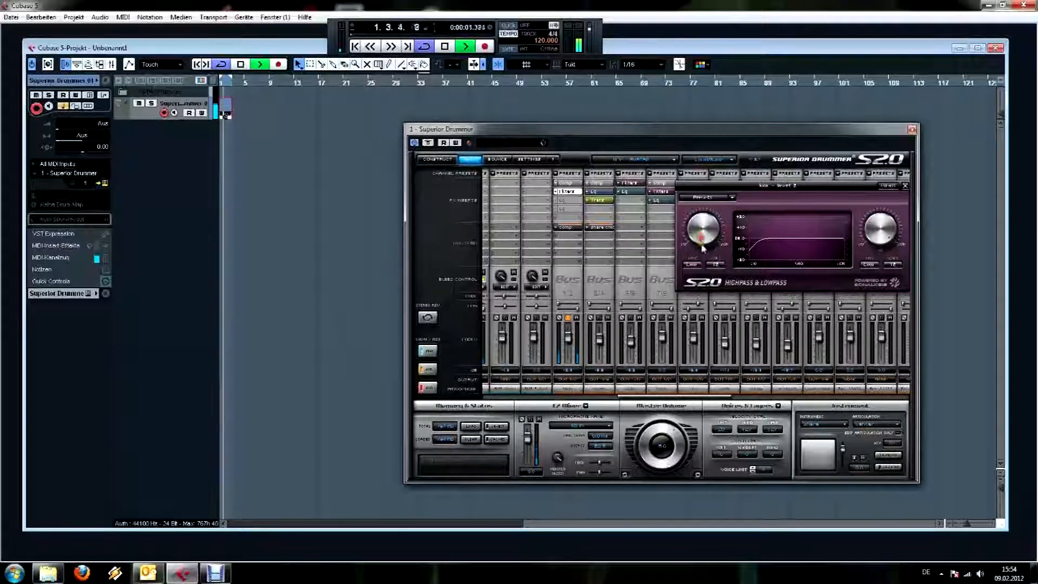
pyautogui.moveTo(703, 248); pyautogui.dragTo(701, 236)
pyautogui.press('space')
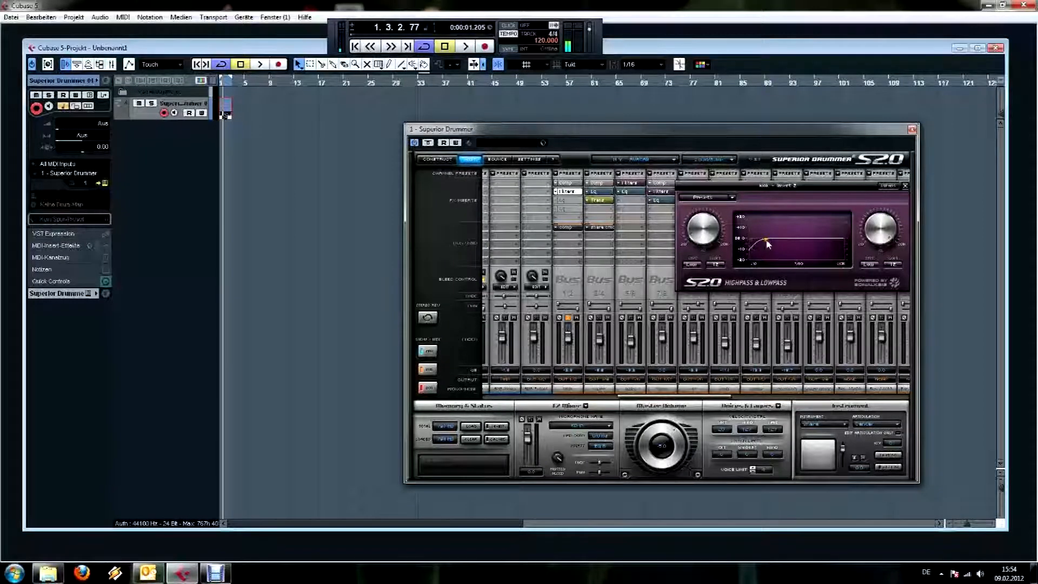
pyautogui.moveTo(893, 199); pyautogui.dragTo(864, 207)
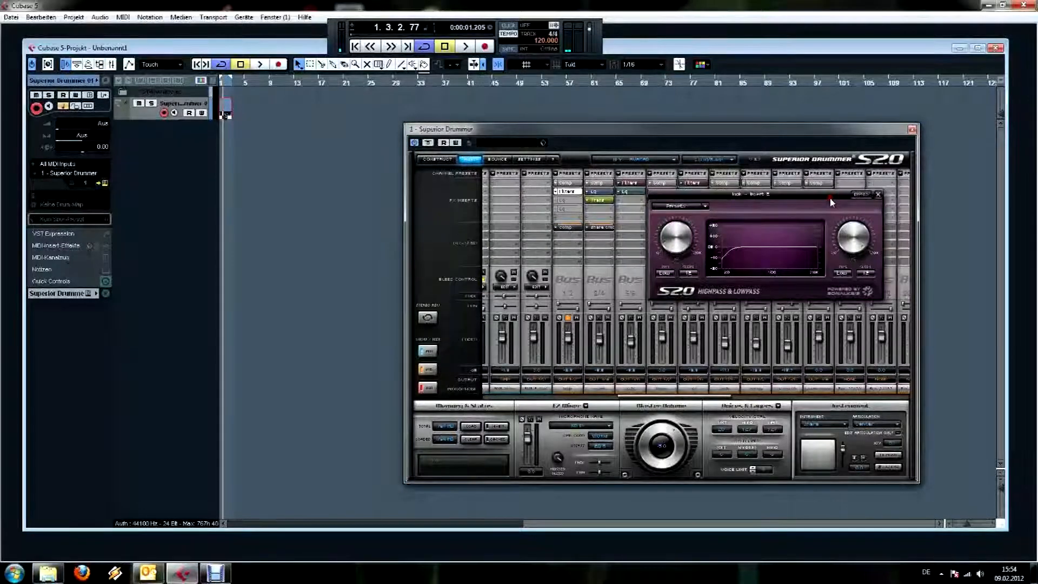
pyautogui.moveTo(790, 199); pyautogui.dragTo(800, 209)
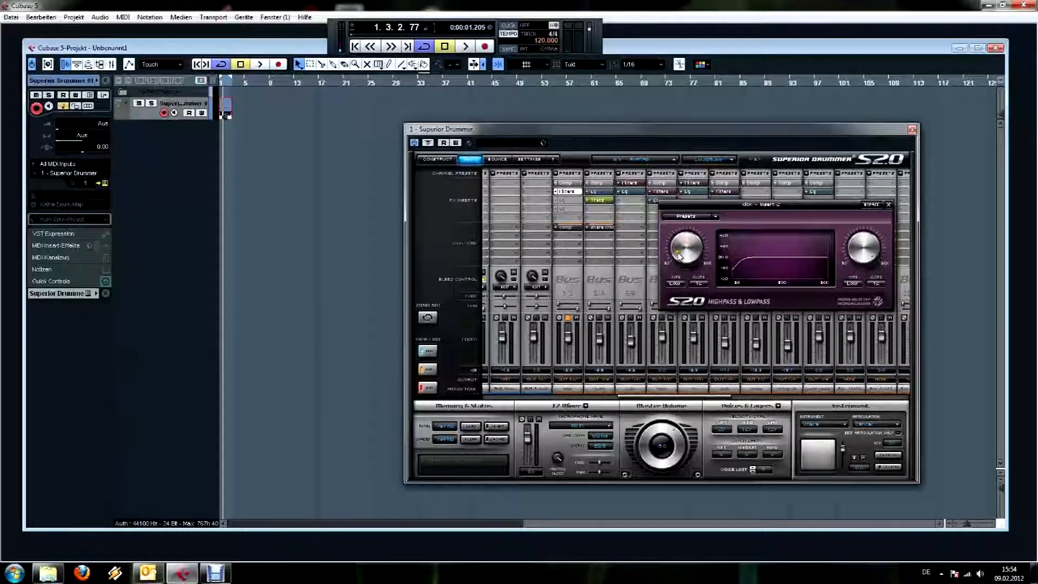
pyautogui.click(888, 204)
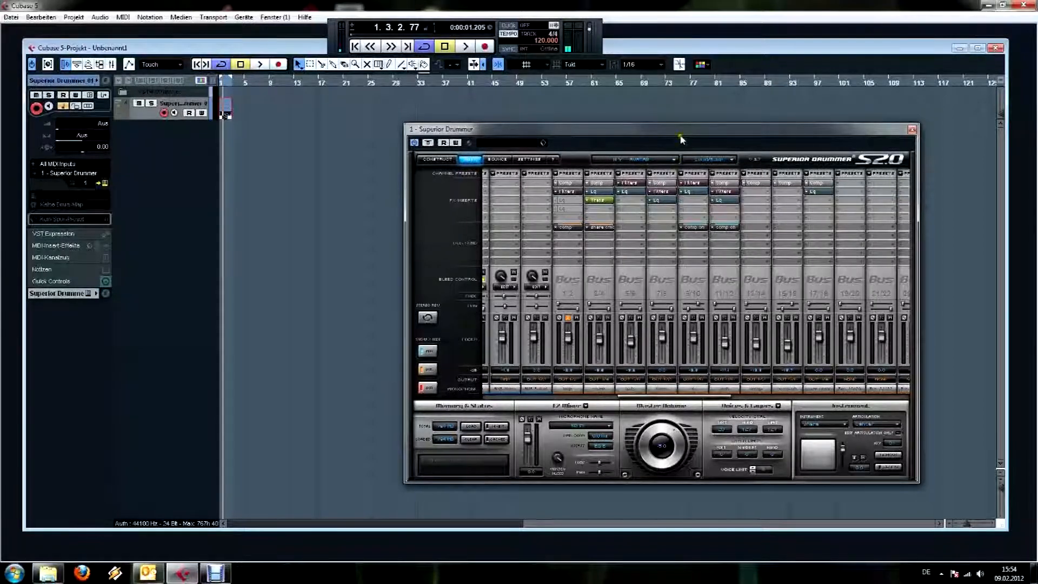
# - Enable the 5 Band Equalizer in insert 3 of the Kick bus, examine its curve and audition the kick with it
pyautogui.click(565, 200)
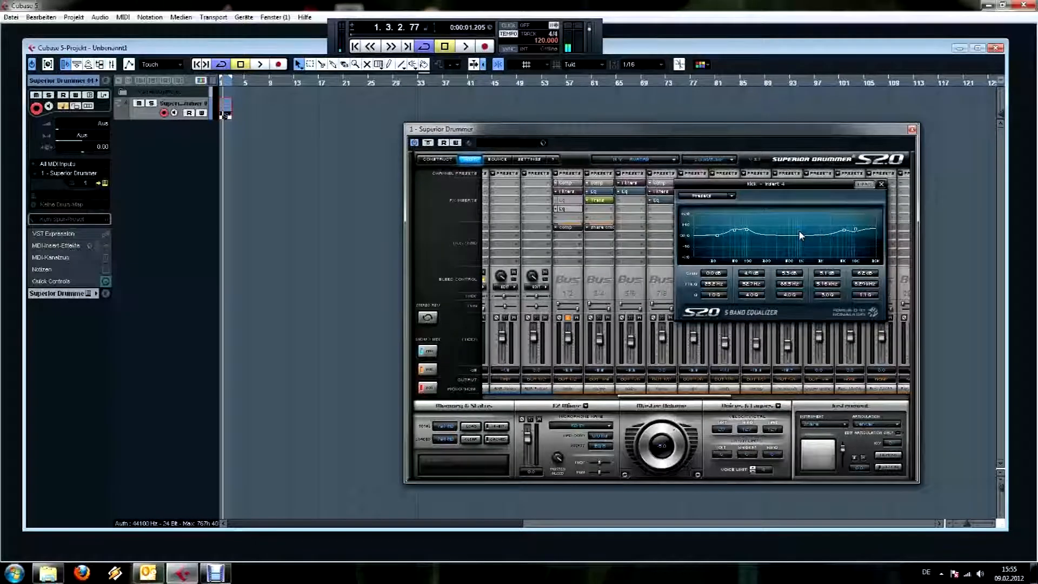
pyautogui.click(564, 200)
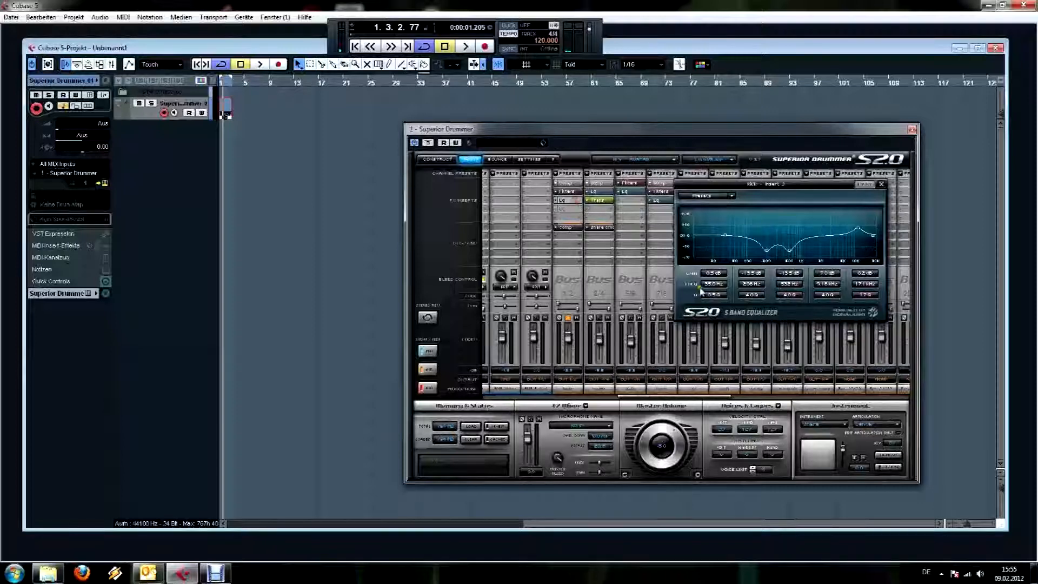
pyautogui.moveTo(815, 184); pyautogui.dragTo(820, 199)
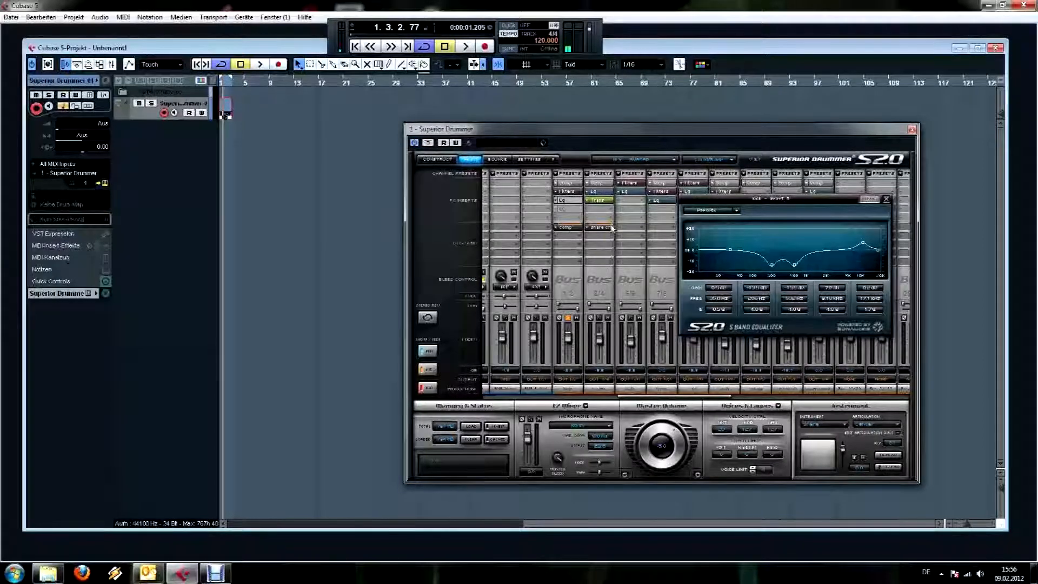
pyautogui.press('space')
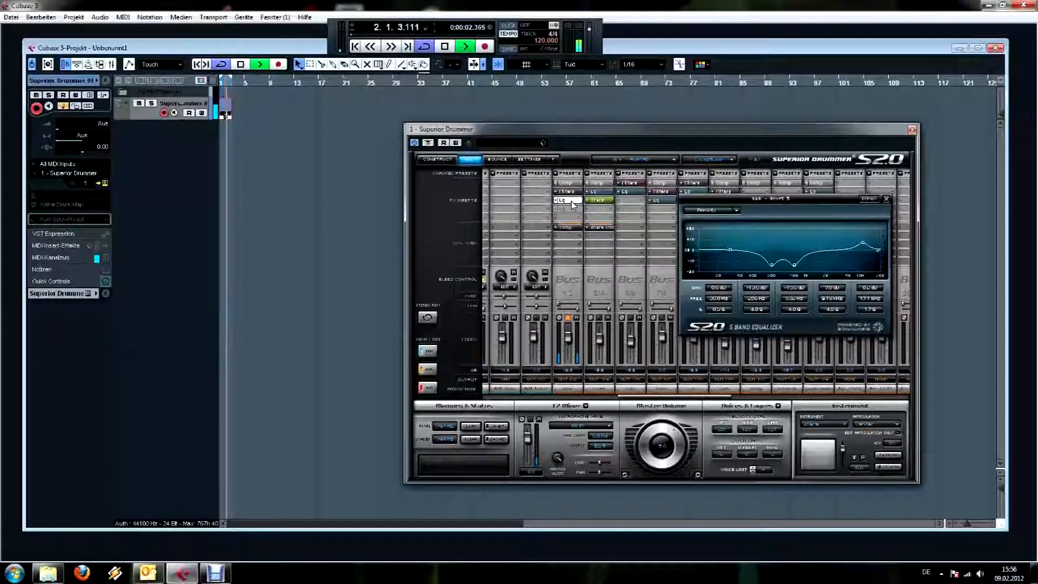
pyautogui.press('space')
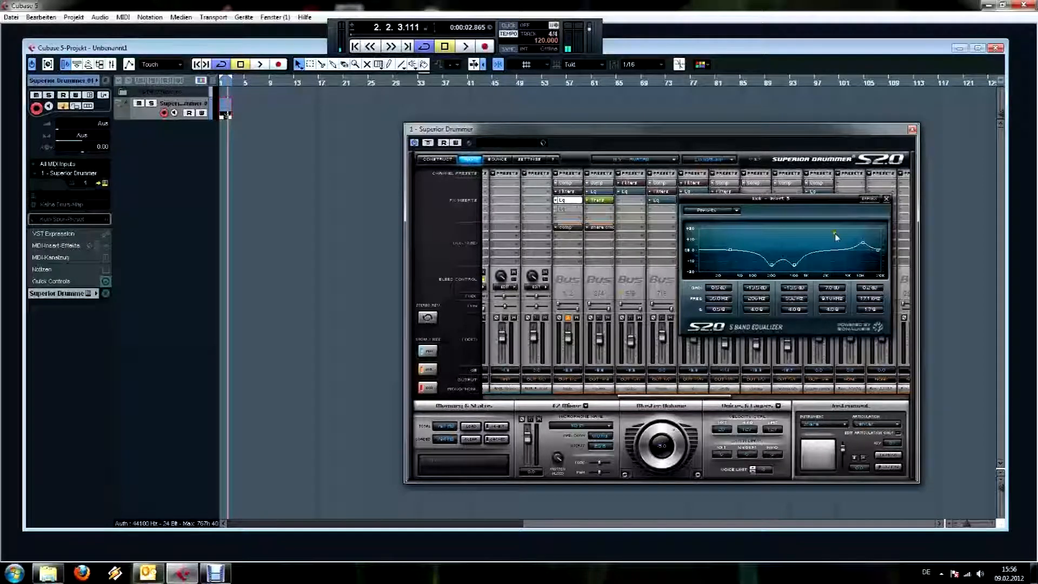
# - Set the third band's frequency to about 102 Hz in the Kick bus's insert 4 equalizer, review the curve and close it
pyautogui.click(570, 209)
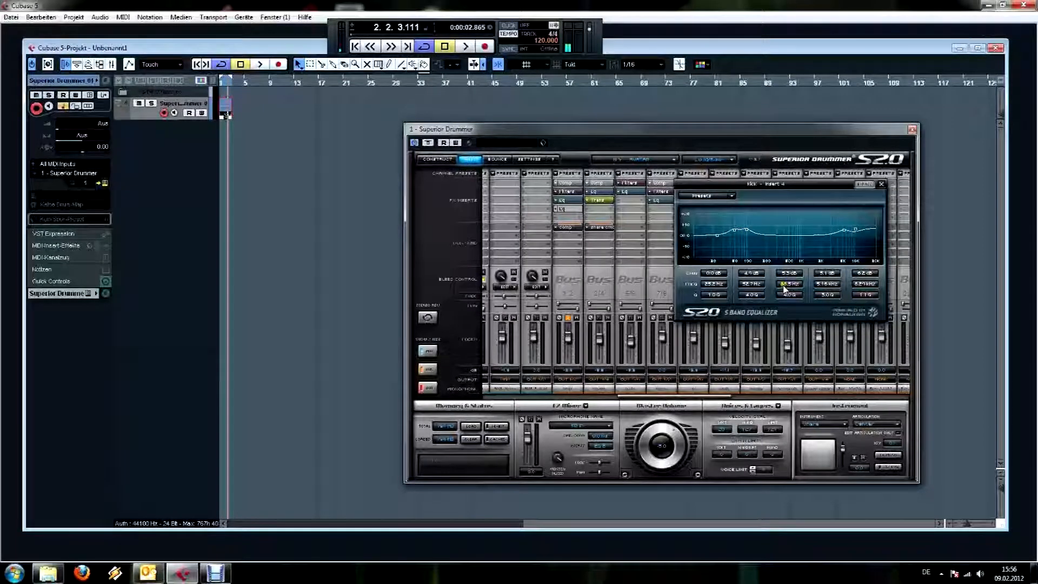
pyautogui.moveTo(785, 288); pyautogui.dragTo(784, 289)
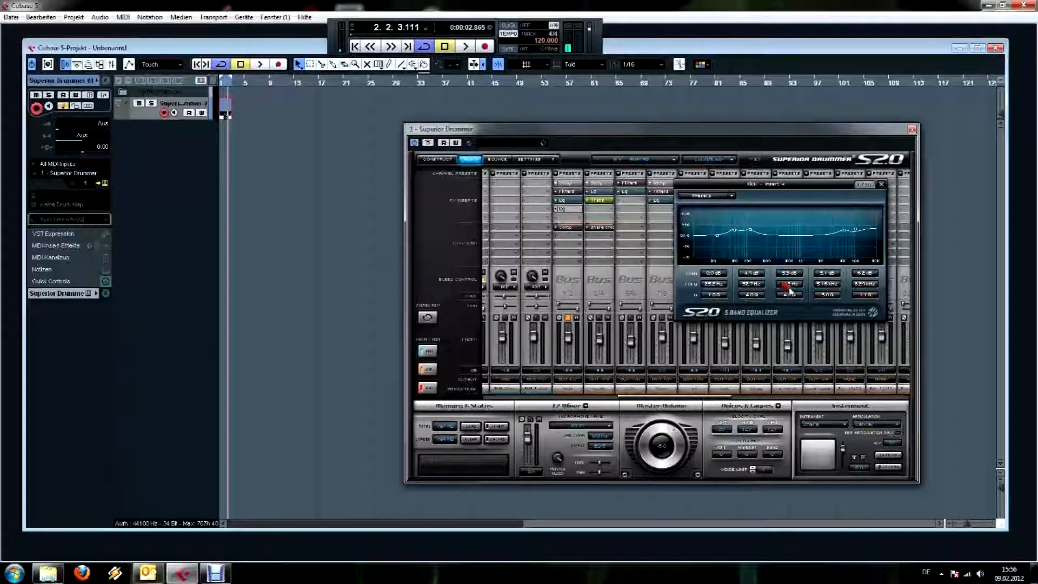
pyautogui.moveTo(805, 189); pyautogui.dragTo(799, 226)
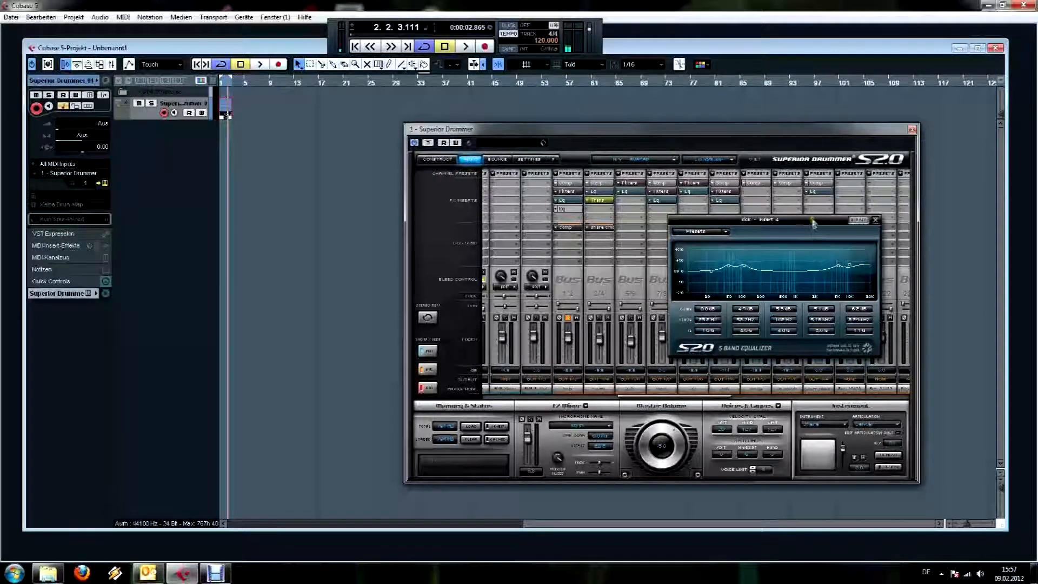
pyautogui.moveTo(813, 223); pyautogui.dragTo(805, 215)
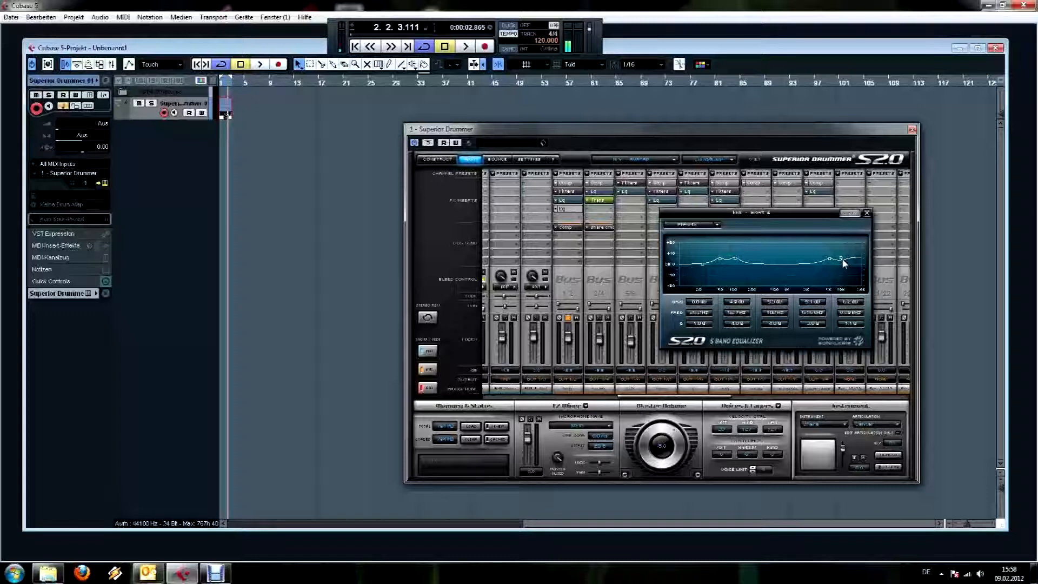
pyautogui.click(866, 212)
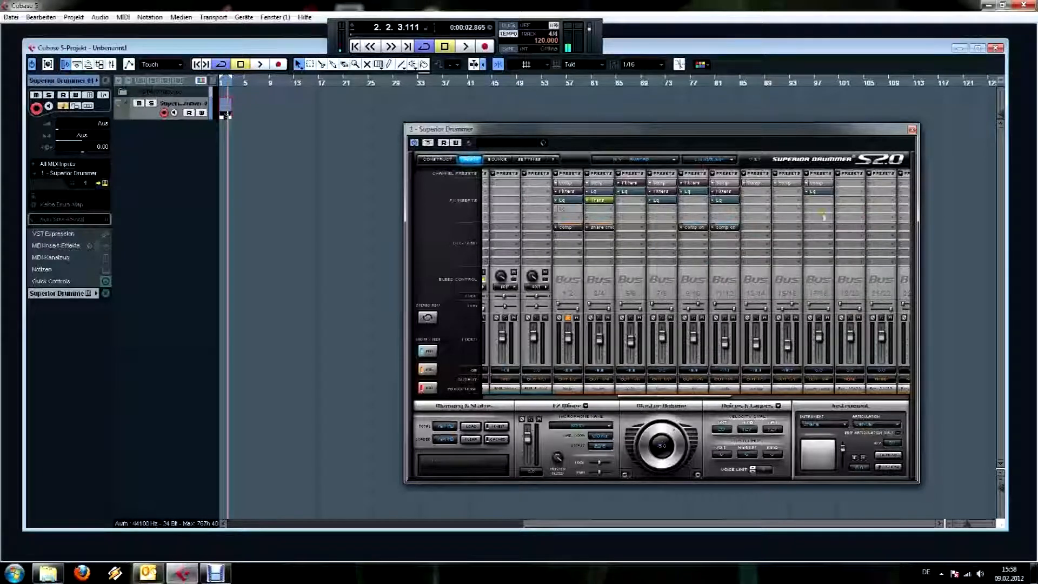
# - Enable the 5 Band Equalizer in insert 4 of the Kick bus while auditioning the kick, and reopen its settings
pyautogui.press('space')
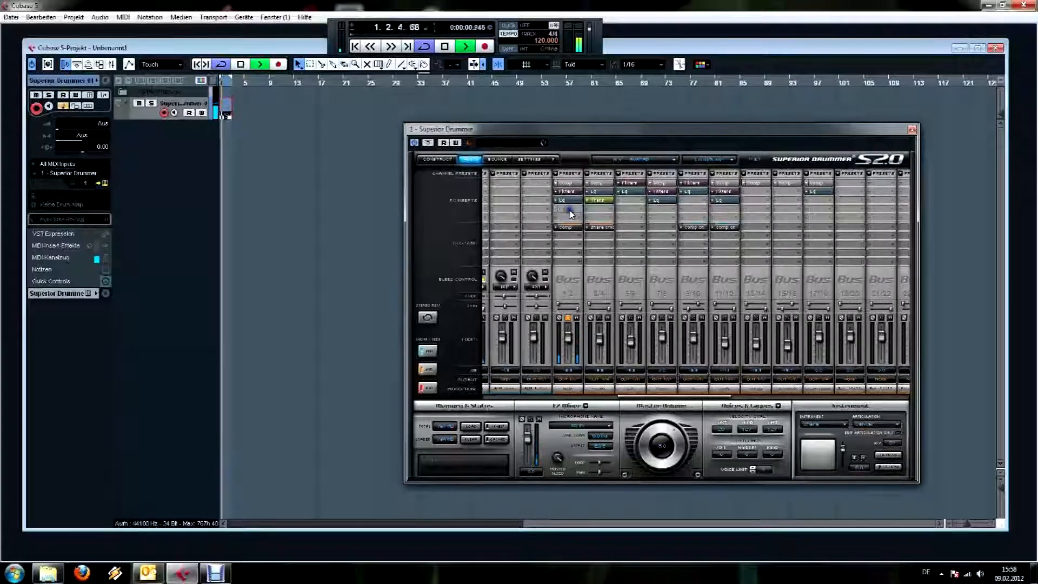
pyautogui.press('space')
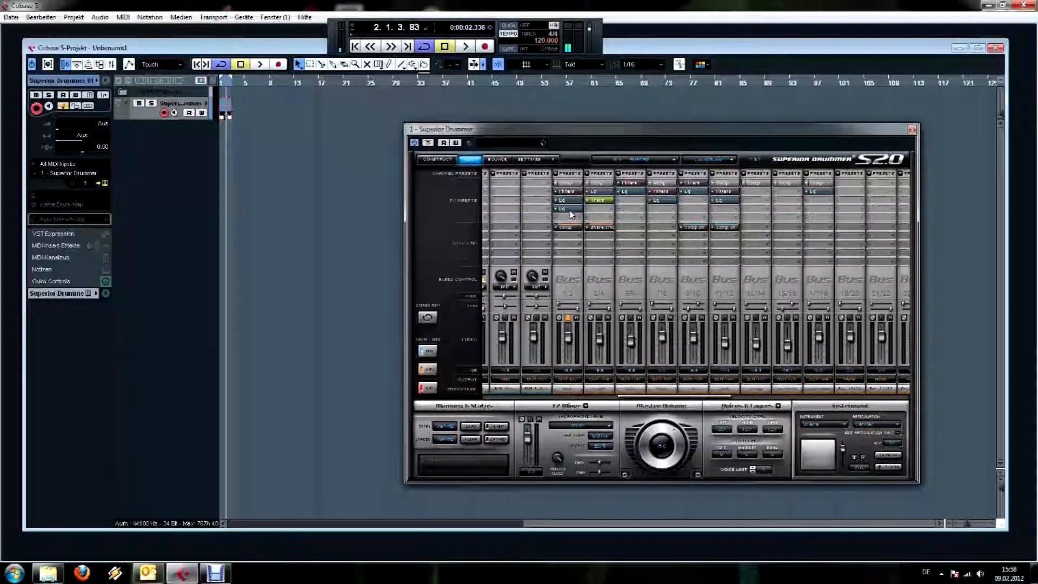
pyautogui.click(570, 212)
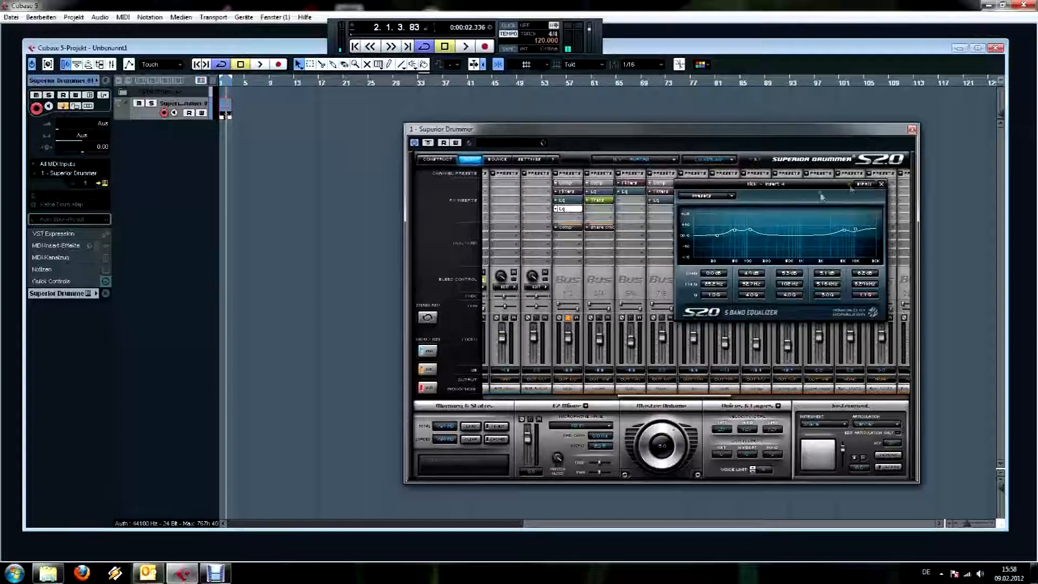
# - Close the Kick bus's insert 4 equalizer and review the insert 1 compressors on the Kick bus and the comp bus
pyautogui.click(882, 185)
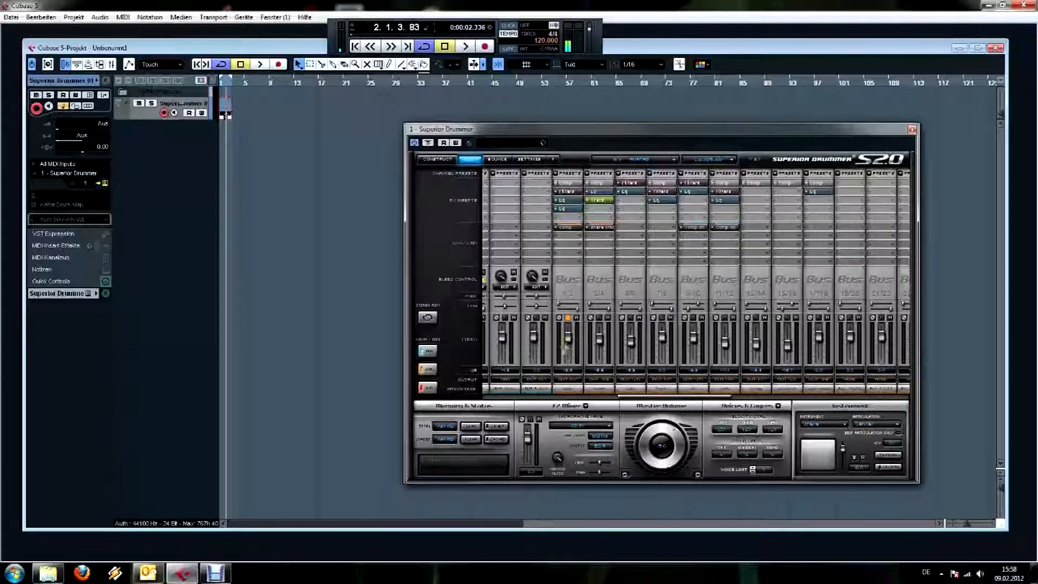
pyautogui.moveTo(681, 397)
pyautogui.mouseDown()
pyautogui.moveTo(630, 403)
pyautogui.moveTo(685, 401)
pyautogui.mouseUp()
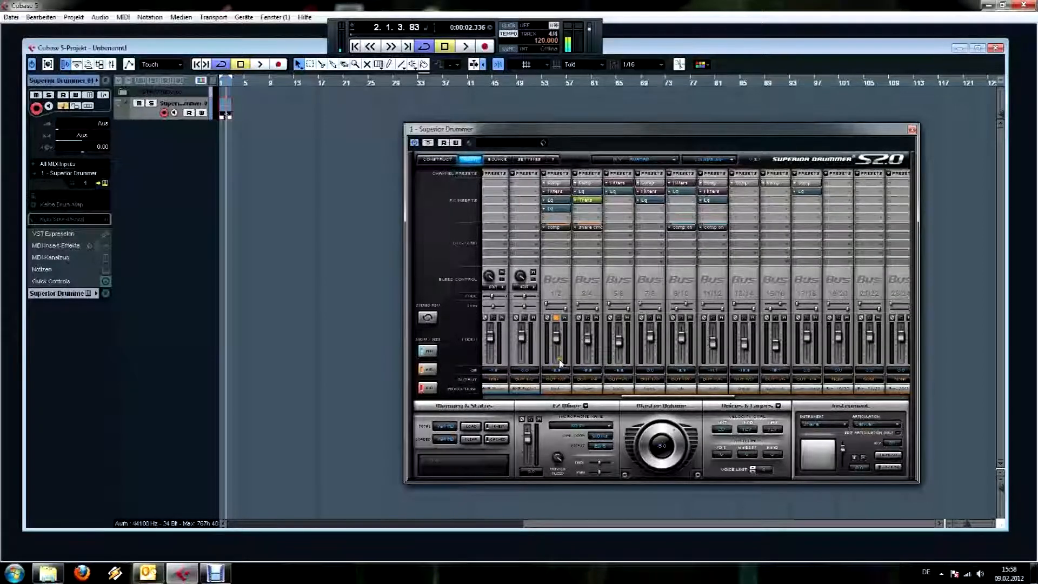
pyautogui.moveTo(712, 397); pyautogui.dragTo(718, 397)
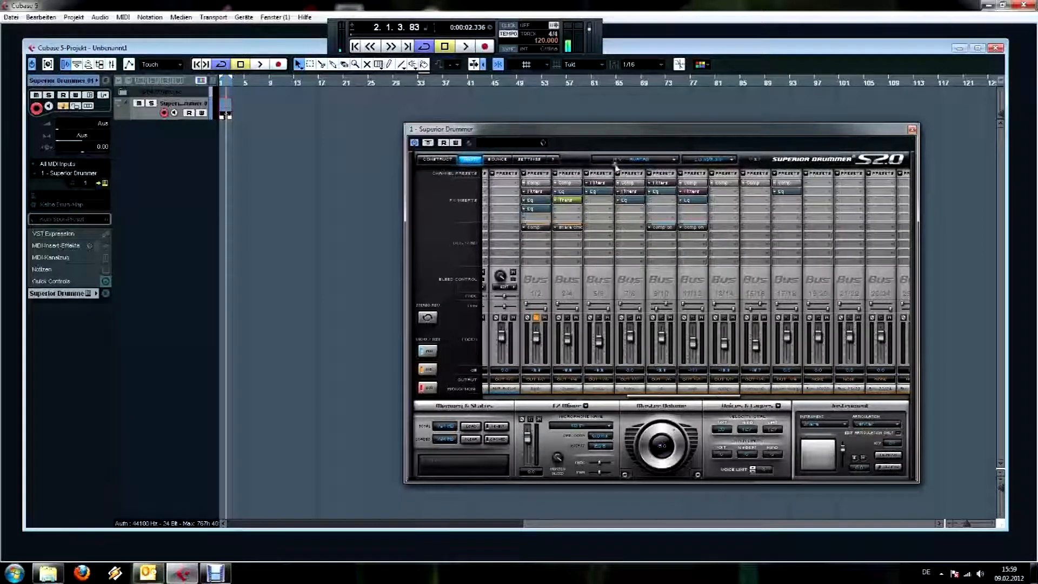
pyautogui.click(534, 183)
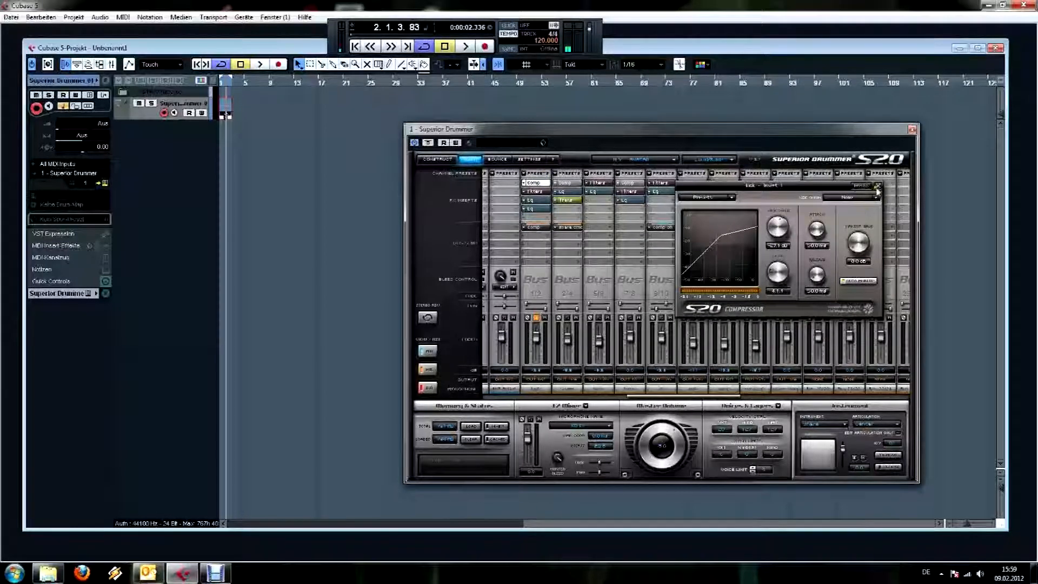
pyautogui.click(877, 187)
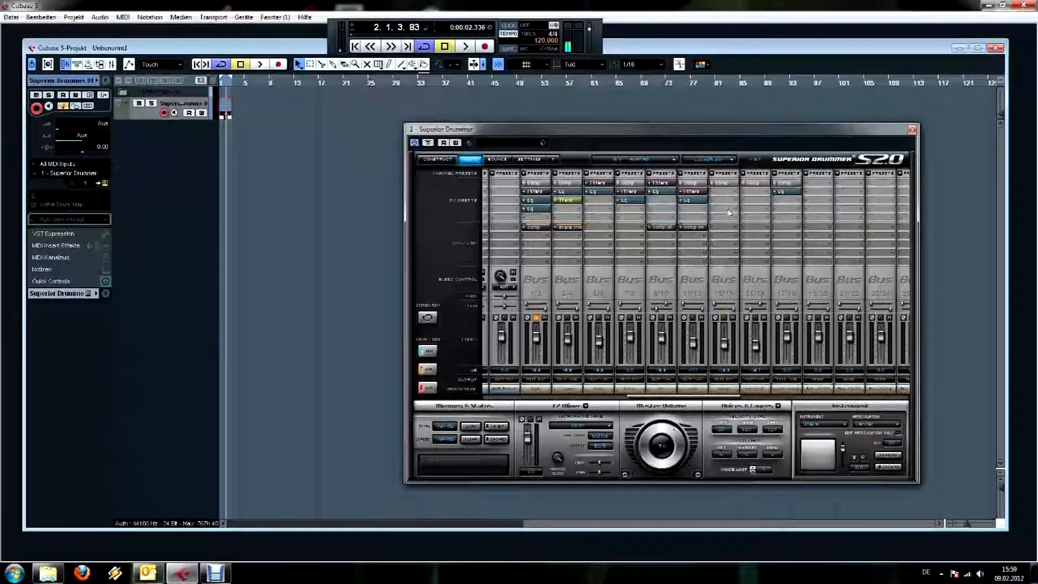
pyautogui.click(731, 182)
pyautogui.moveTo(619, 190); pyautogui.dragTo(662, 204)
pyautogui.click(661, 207)
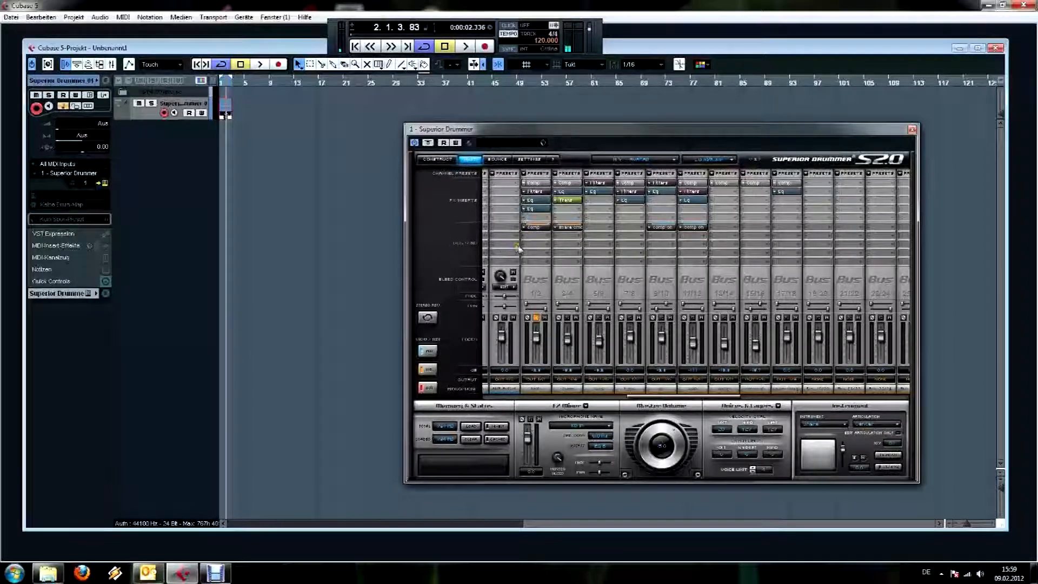
# - Examine the Kick bus's send to the comp bus, including its available targets, level fader and Post Effects option
pyautogui.click(525, 228)
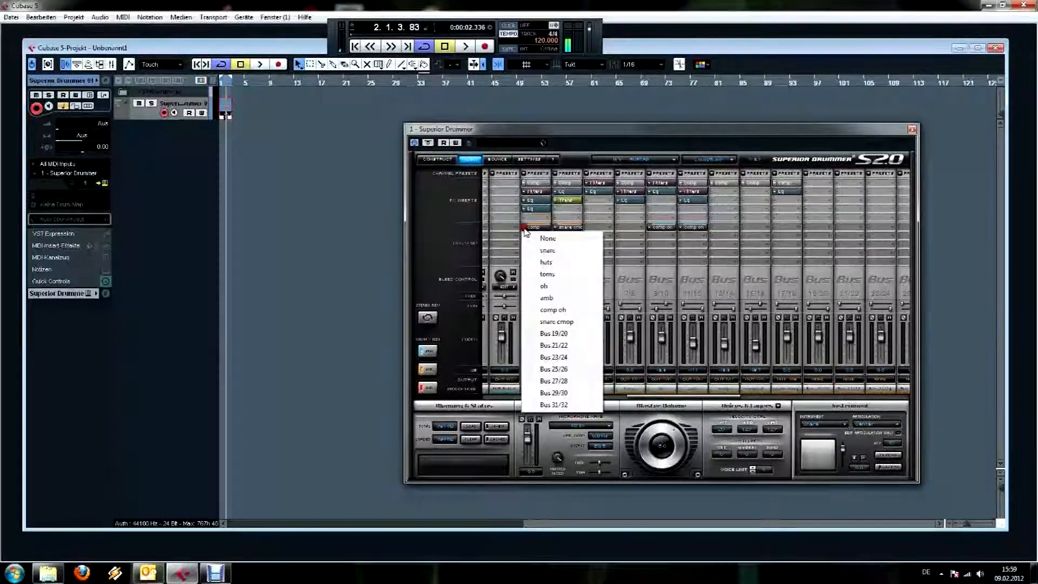
pyautogui.click(632, 131)
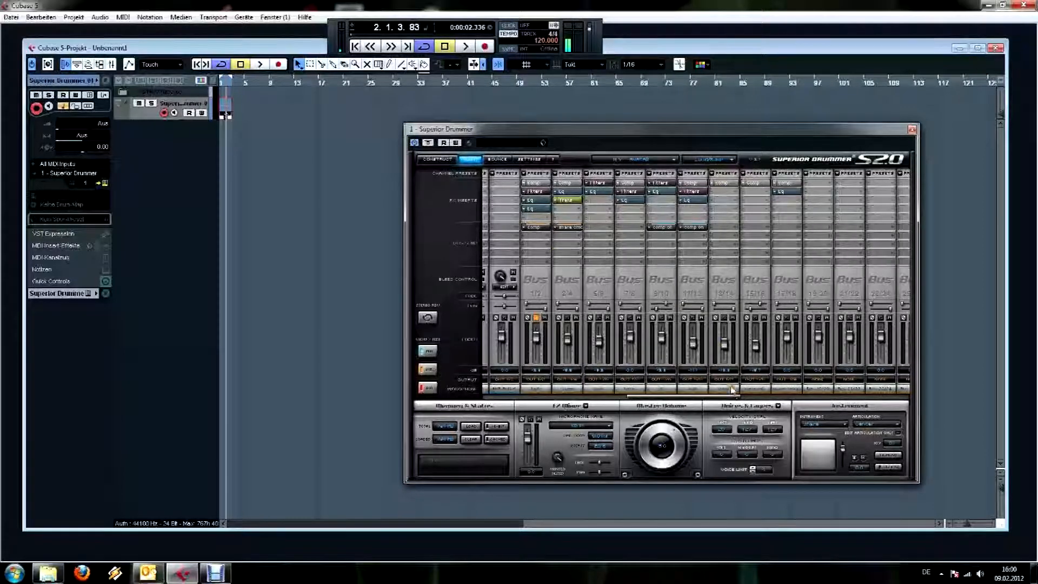
pyautogui.click(535, 227)
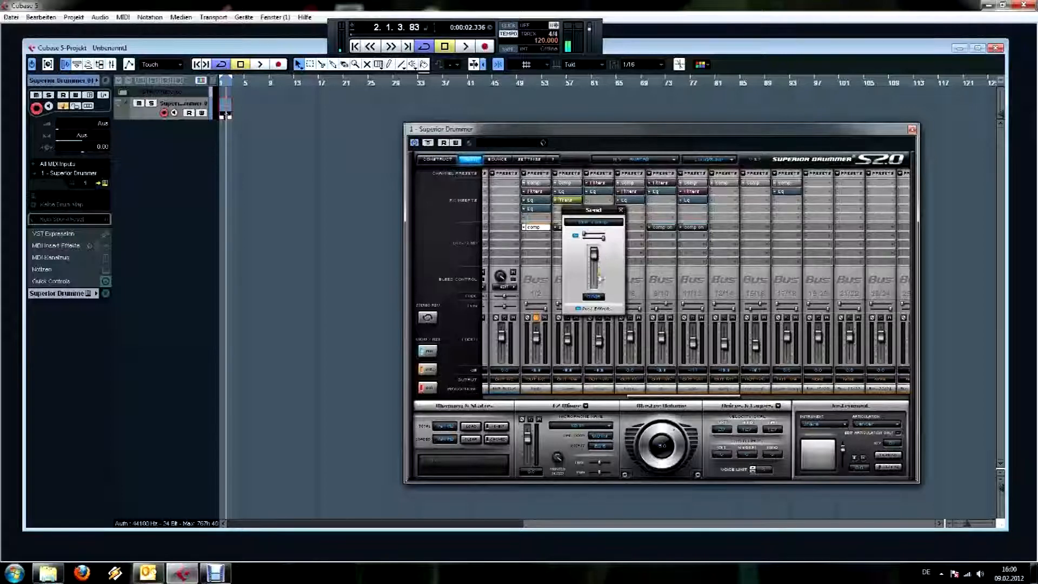
pyautogui.moveTo(594, 256); pyautogui.dragTo(606, 184)
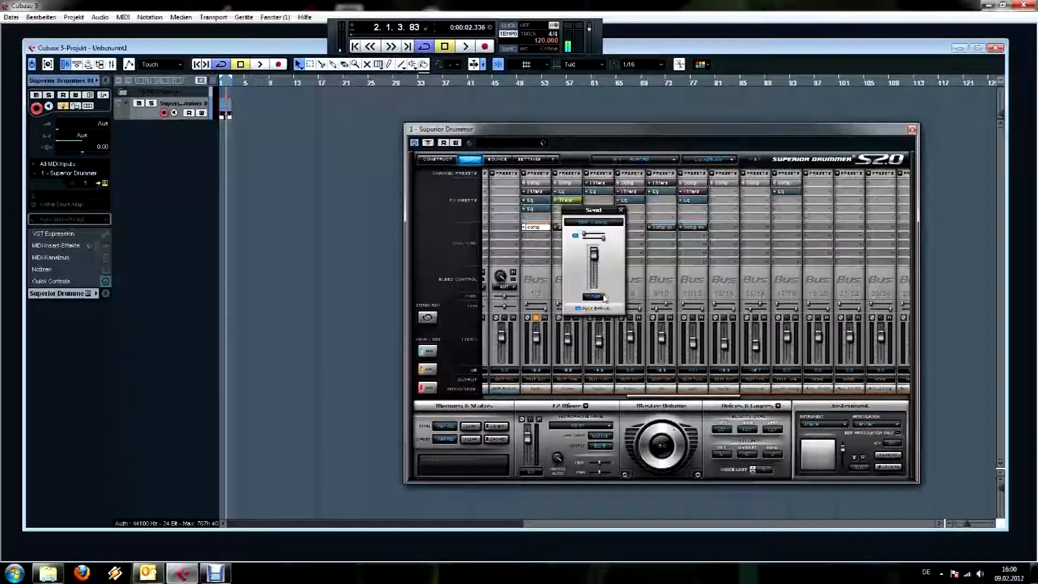
pyautogui.click(579, 309)
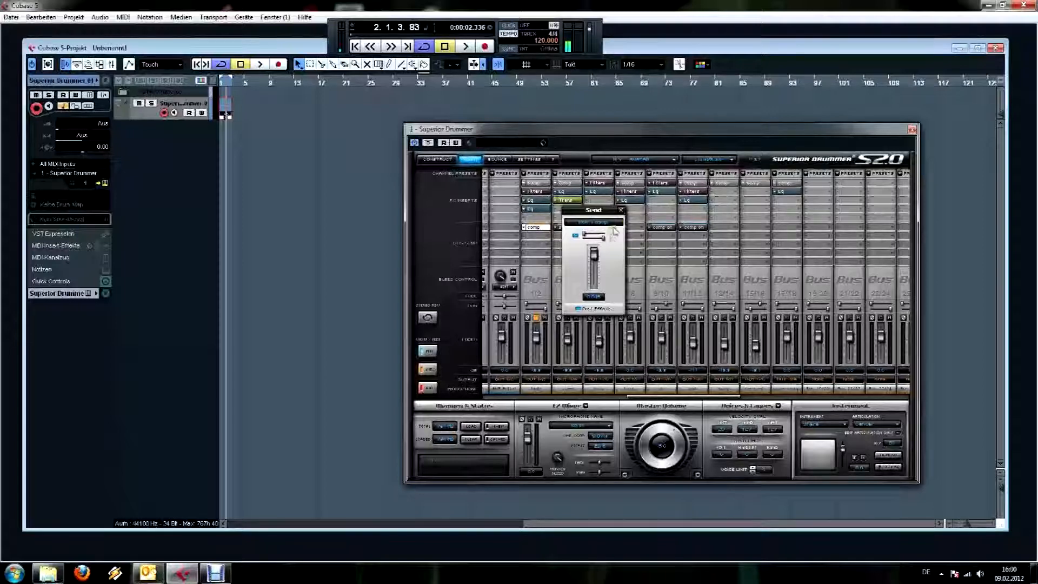
pyautogui.click(621, 210)
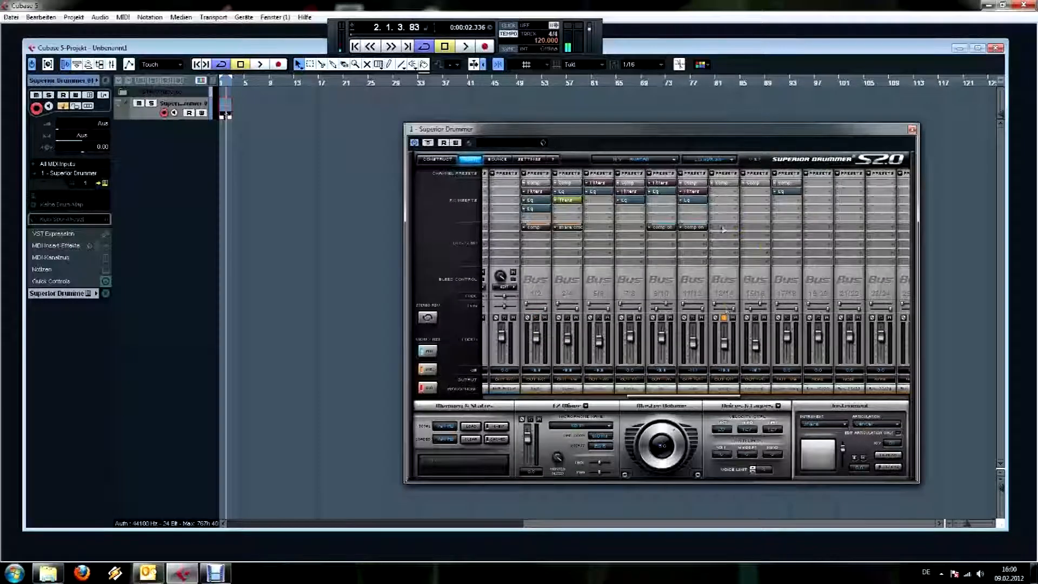
# - Audition the soloed comp bus with its insert 1 compressor open, review the compressor's controls and close it
pyautogui.click(725, 184)
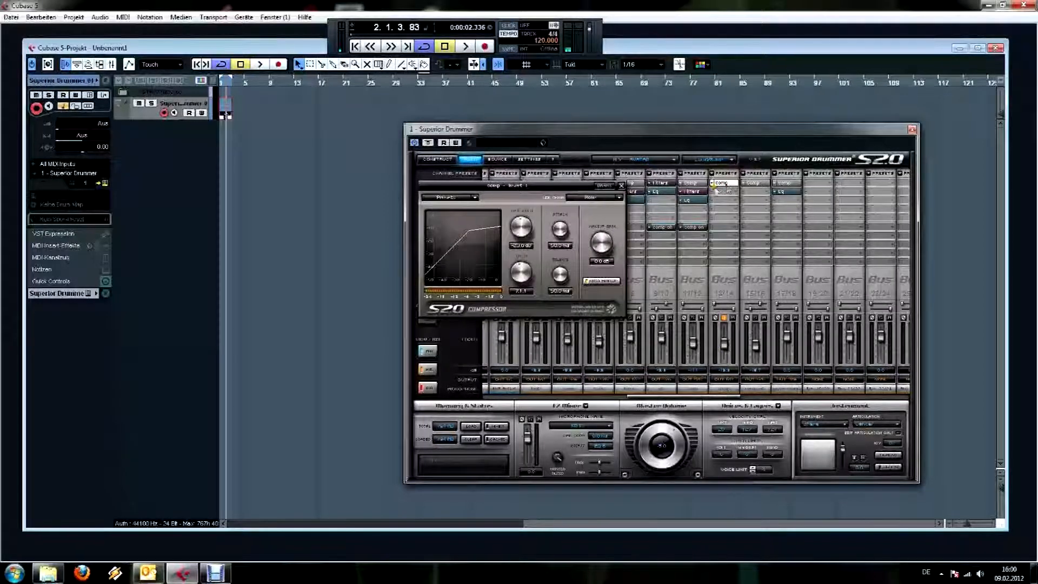
pyautogui.moveTo(526, 190); pyautogui.dragTo(546, 199)
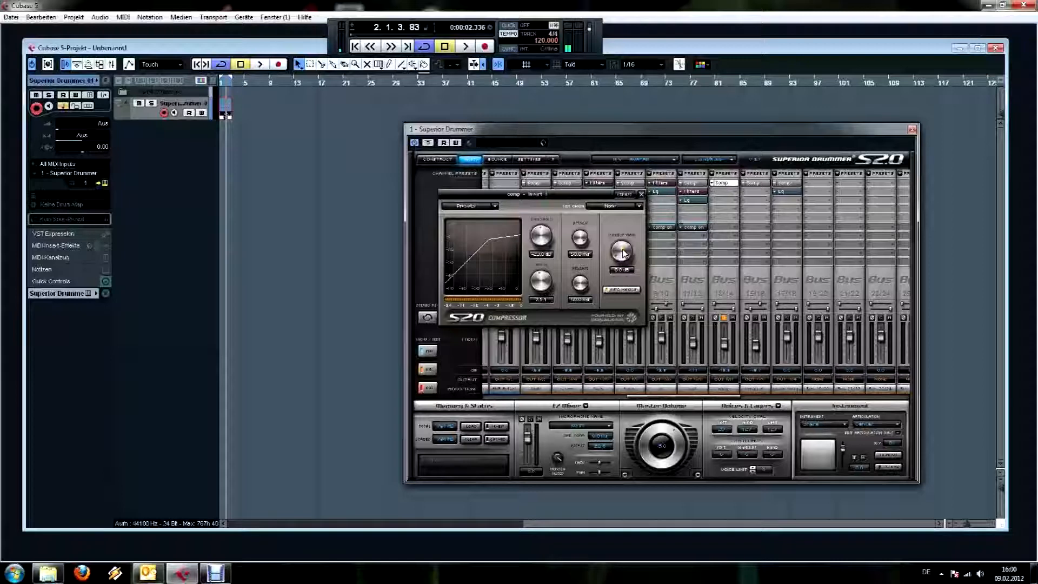
pyautogui.press('space')
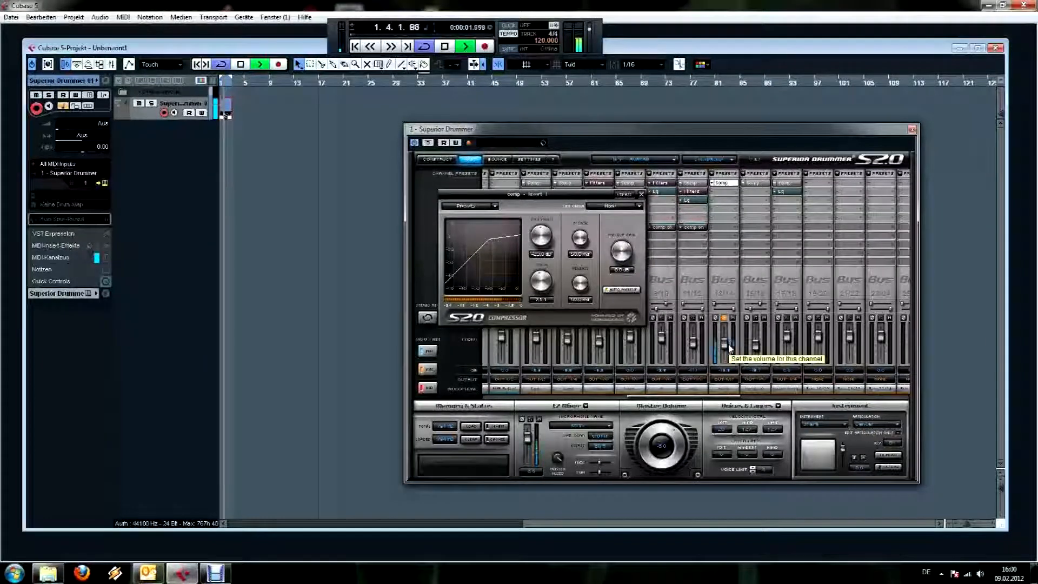
pyautogui.press('space')
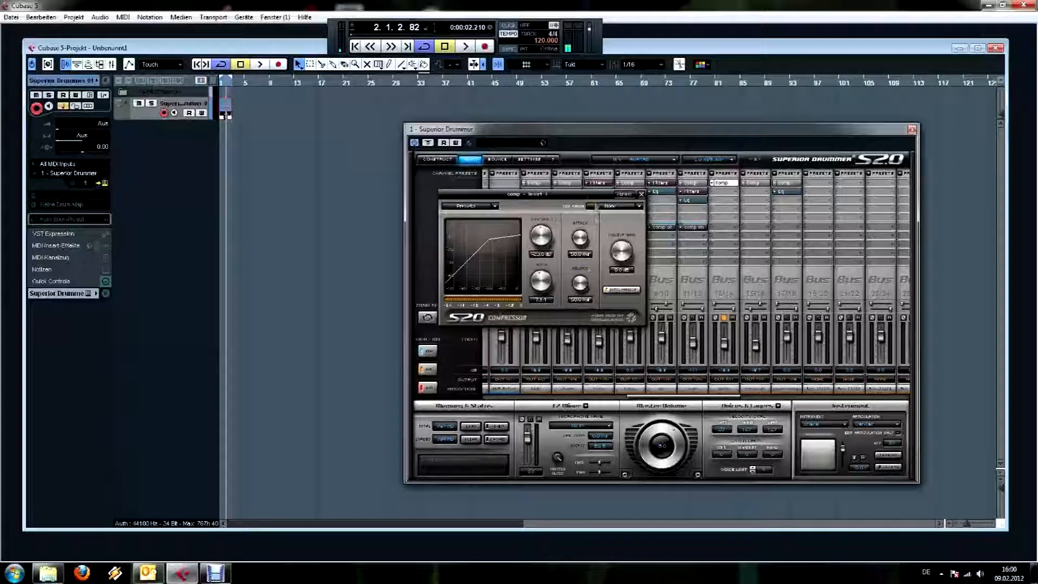
pyautogui.moveTo(587, 197); pyautogui.dragTo(596, 202)
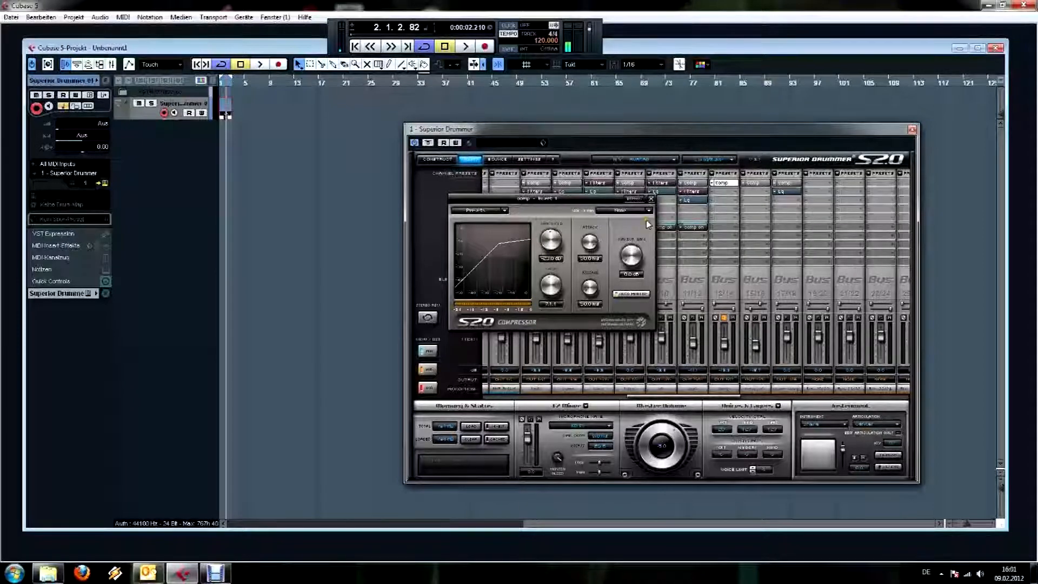
pyautogui.click(650, 198)
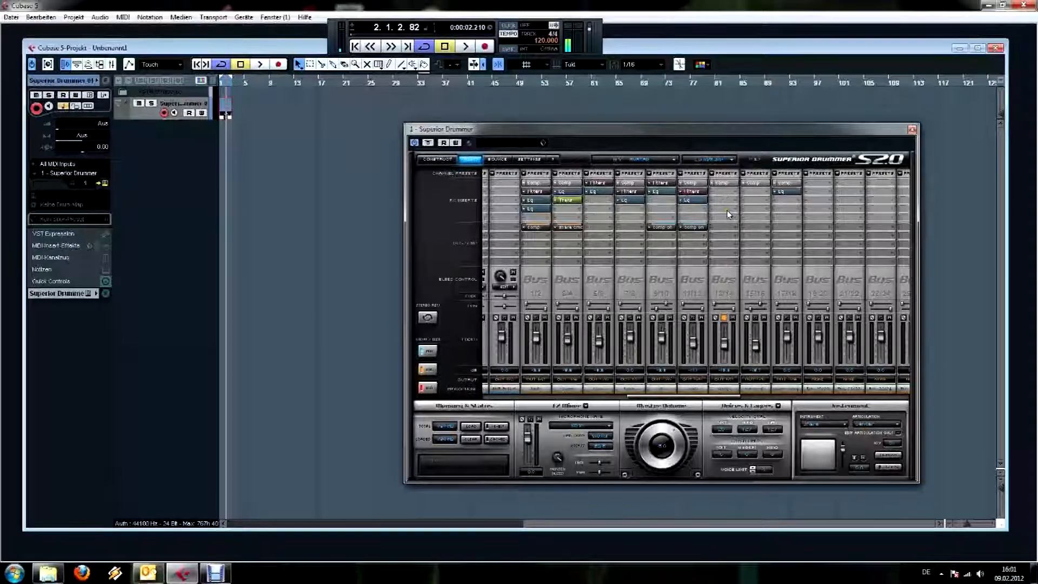
# - Recheck the Kick bus's send to the comp bus, solo the Kick bus alongside the comp bus and audition both
pyautogui.click(543, 236)
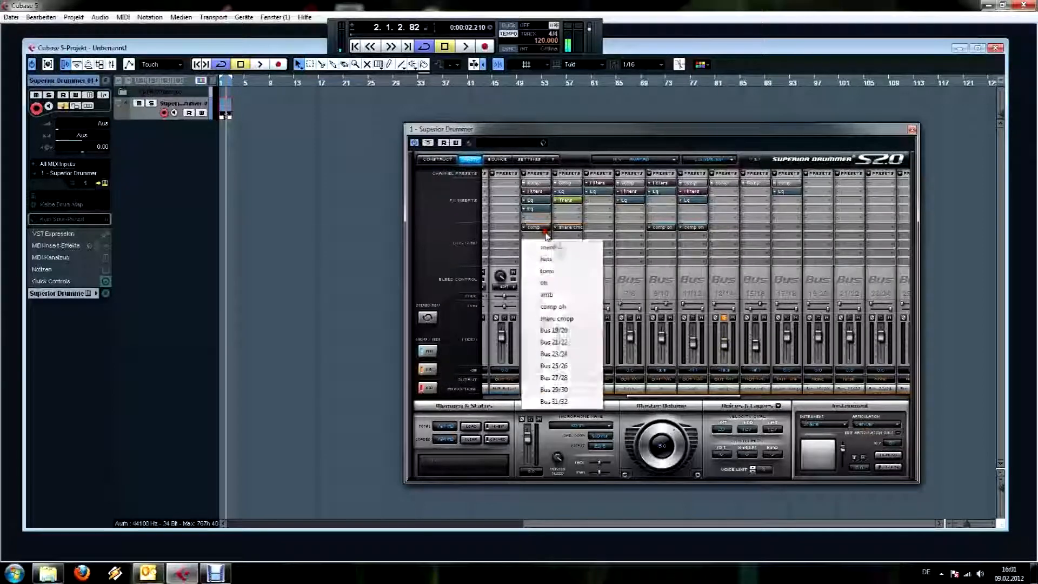
pyautogui.click(541, 228)
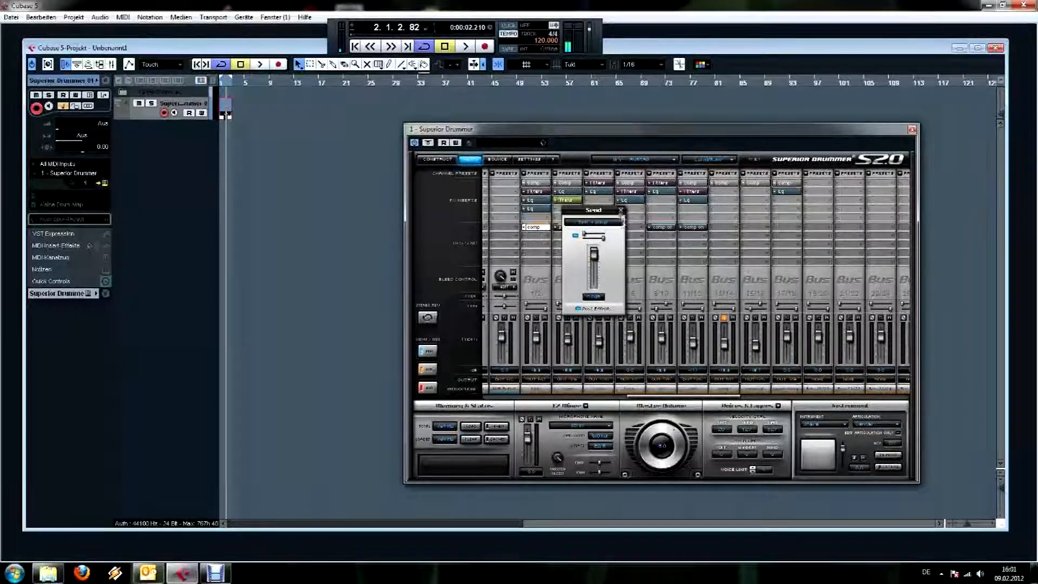
pyautogui.click(696, 317)
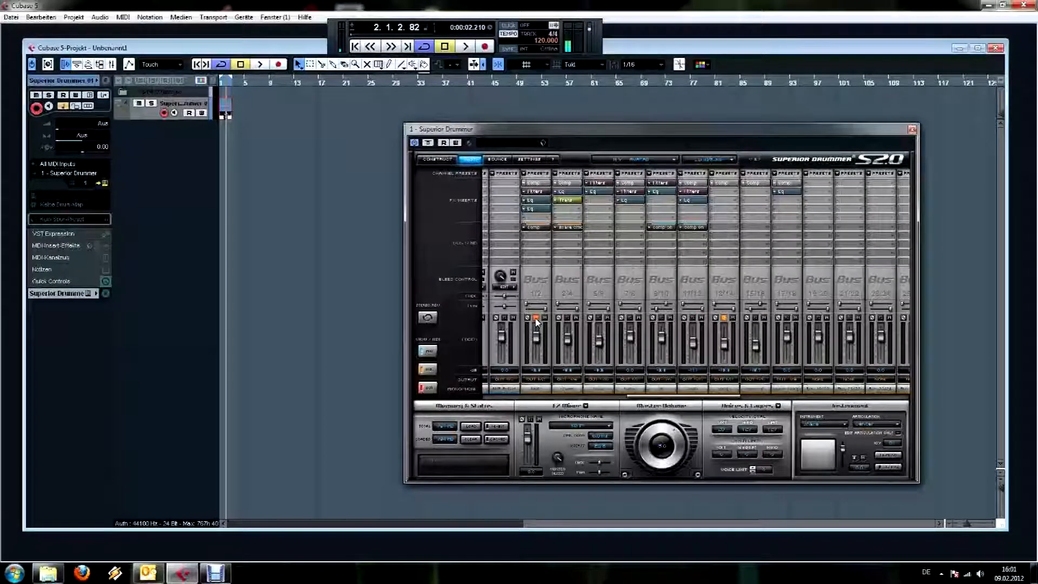
pyautogui.press('space')
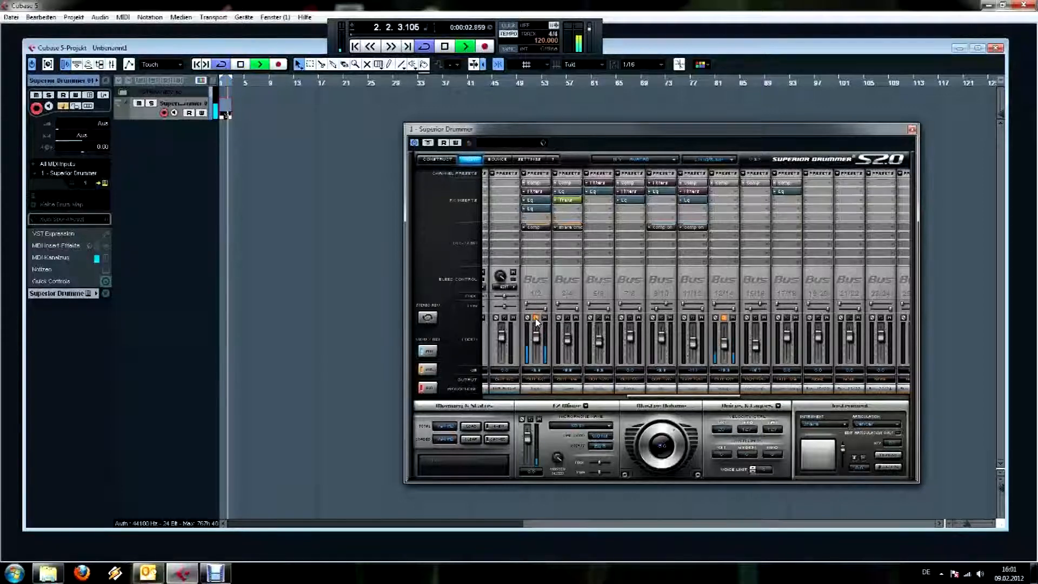
pyautogui.press('space')
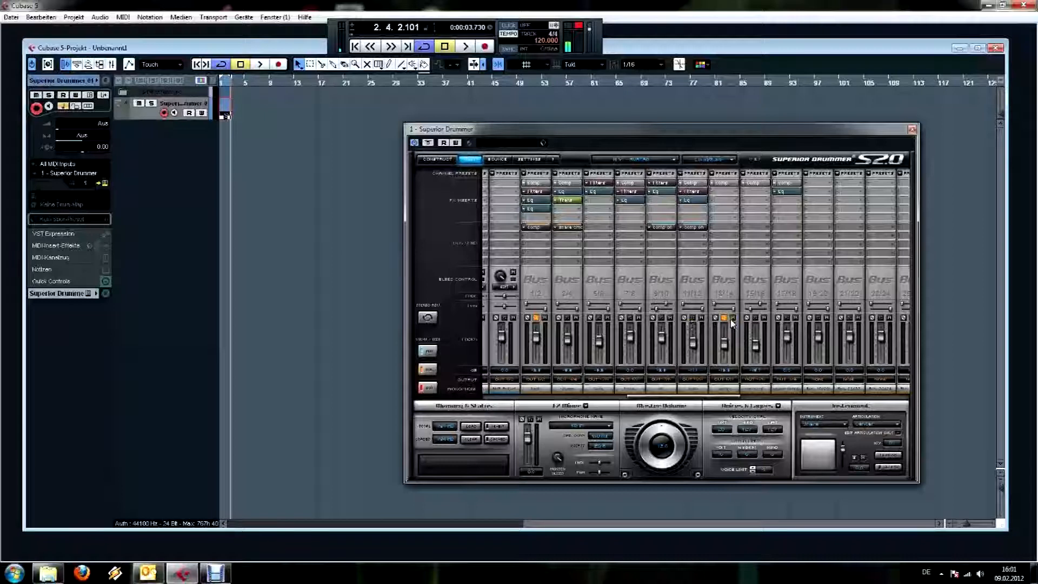
# - Compare the Kick and comp buses during playback by switching each one's solo off and back on
pyautogui.press('space')
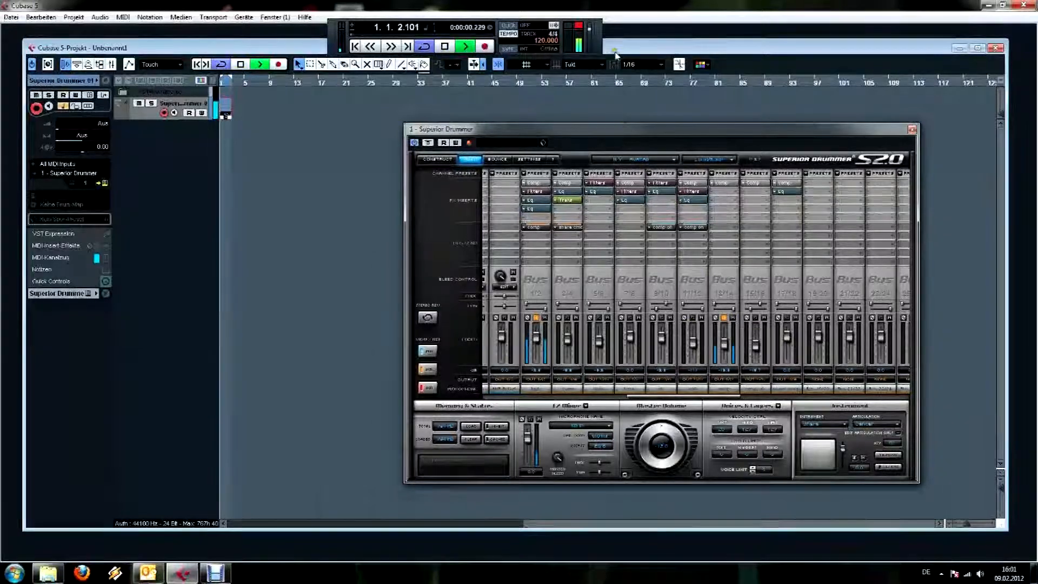
pyautogui.click(724, 319)
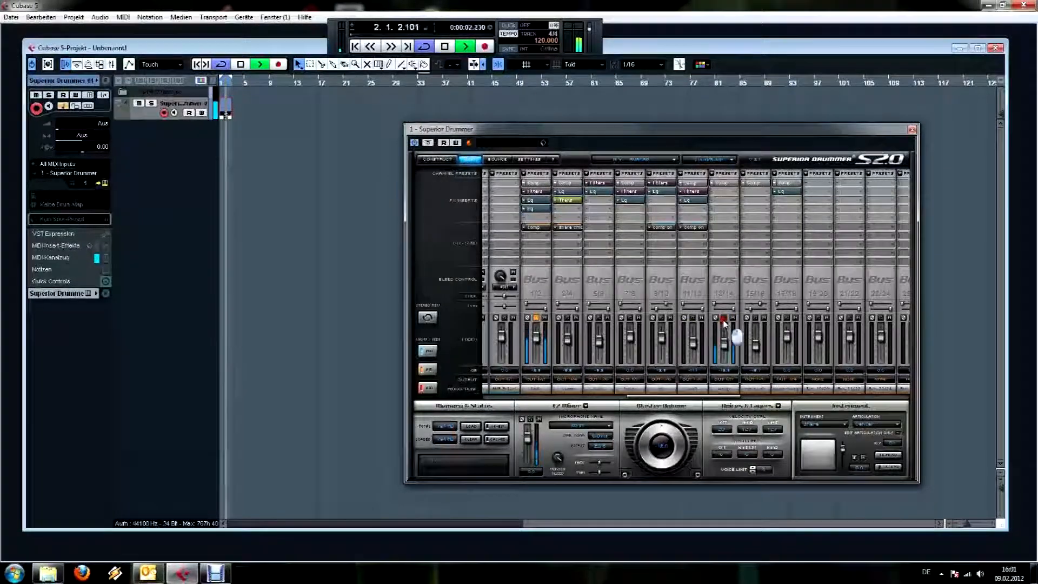
pyautogui.click(724, 319)
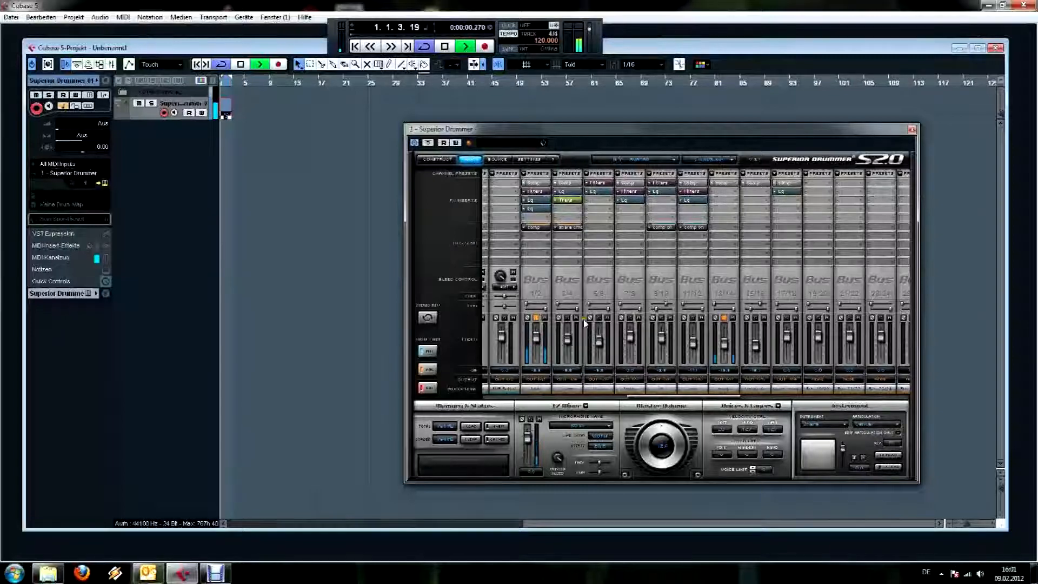
pyautogui.click(535, 319)
pyautogui.click(535, 318)
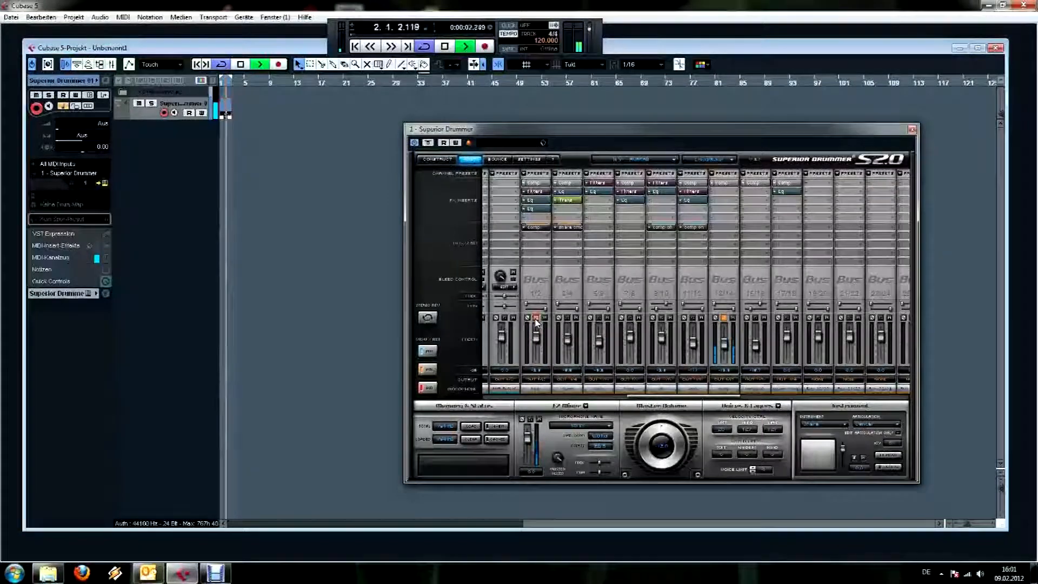
pyautogui.press('space')
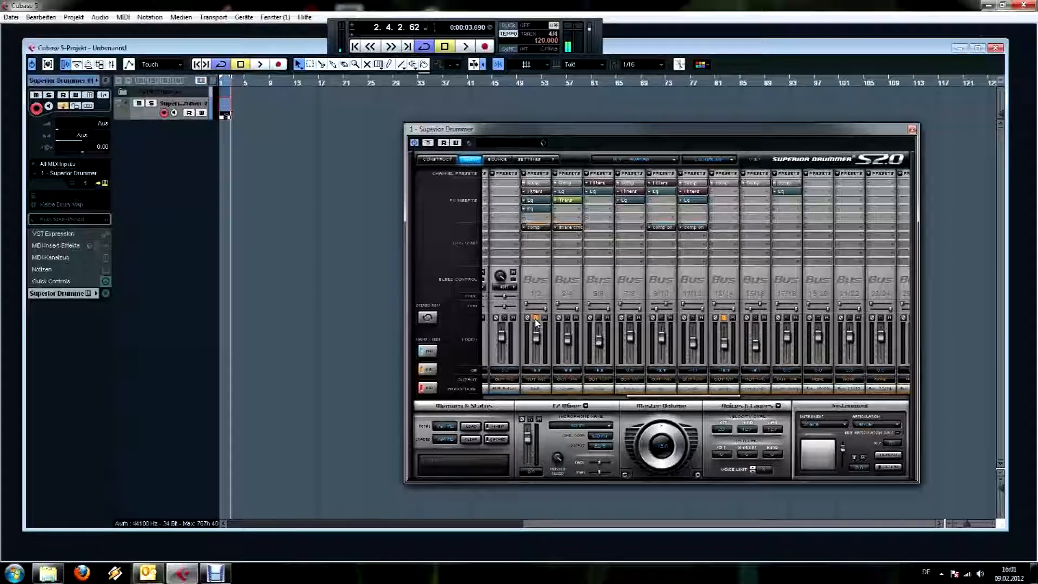
# - Inspect the kick drum in the Construct view and return to the bus channels in the mixer
pyautogui.click(435, 159)
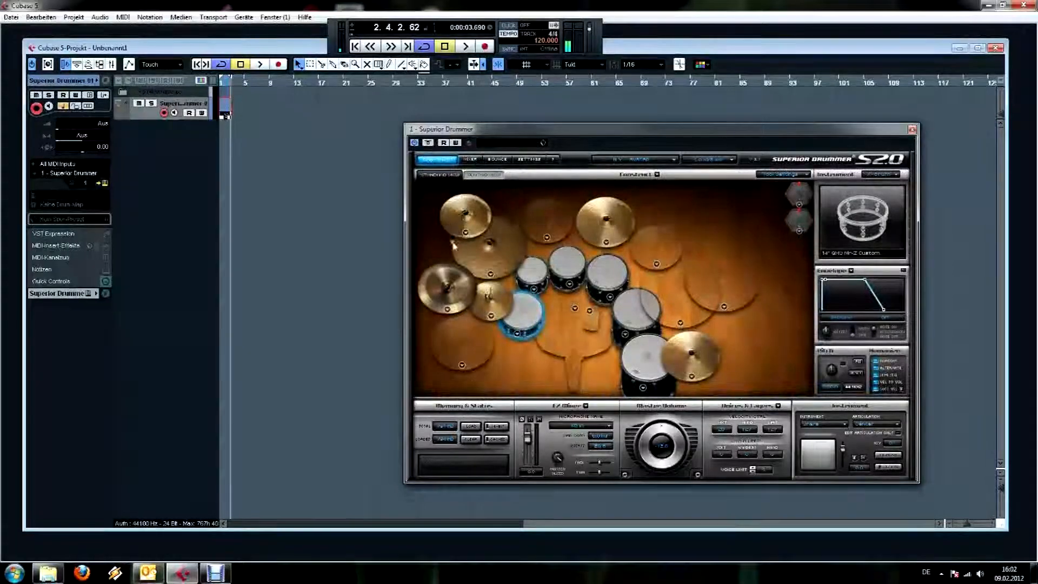
pyautogui.click(798, 196)
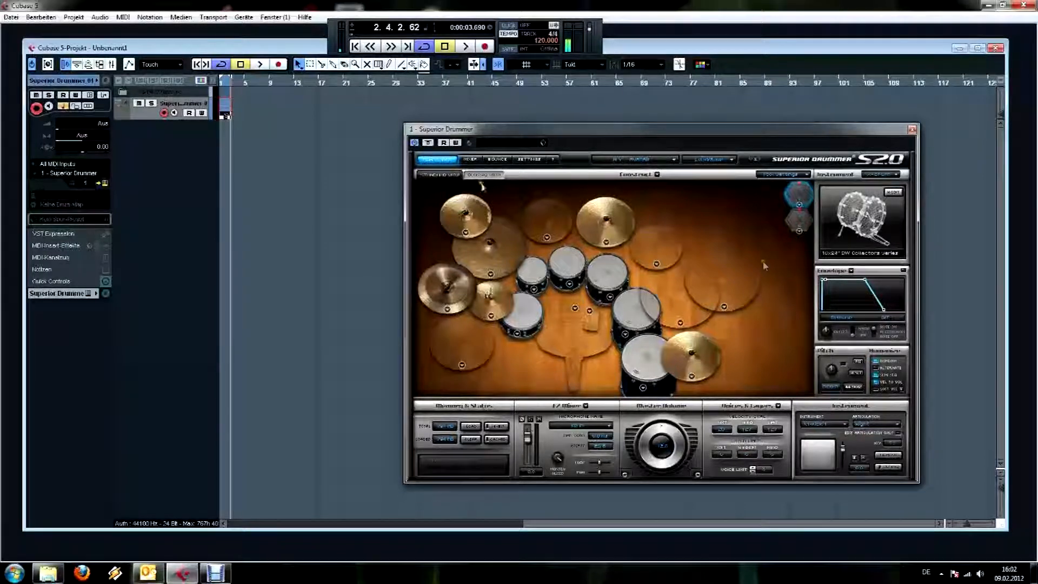
pyautogui.click(470, 158)
pyautogui.moveTo(650, 398)
pyautogui.mouseDown()
pyautogui.moveTo(514, 395)
pyautogui.moveTo(451, 409)
pyautogui.moveTo(677, 411)
pyautogui.moveTo(648, 410)
pyautogui.mouseUp()
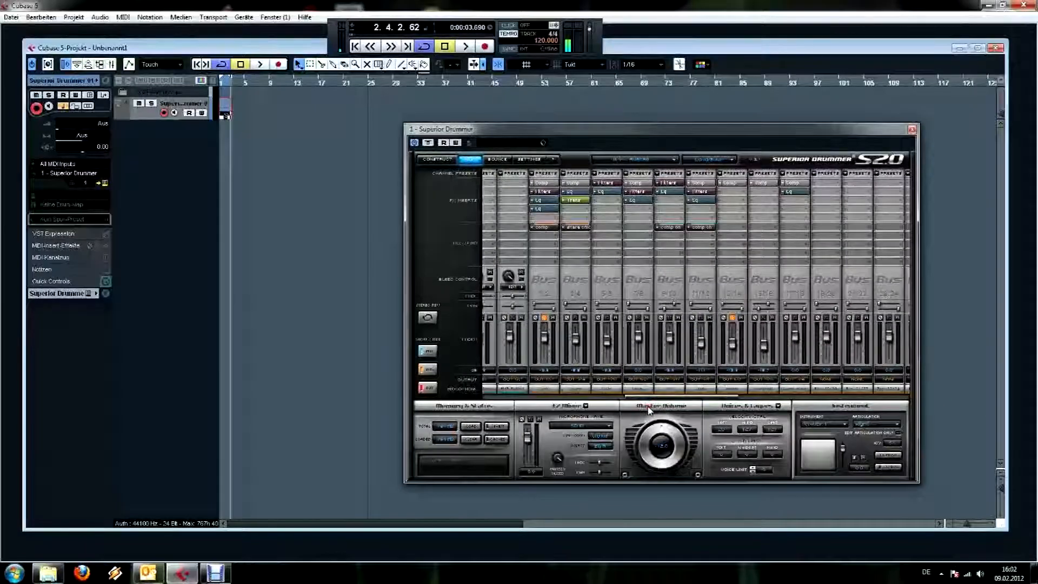